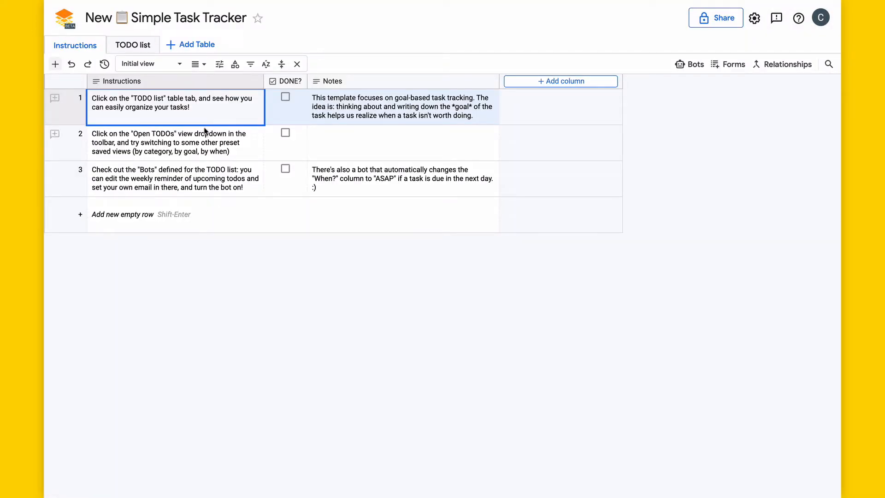
Step: Rename the workspace as "My TODOs"
{"action": "left_click", "coordinate": [159, 18]}
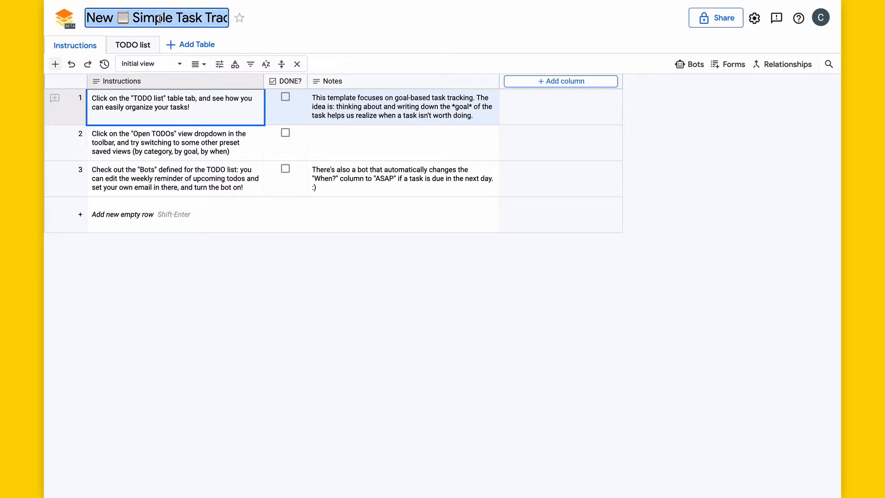
{"action": "type", "text": "My TODOs"}
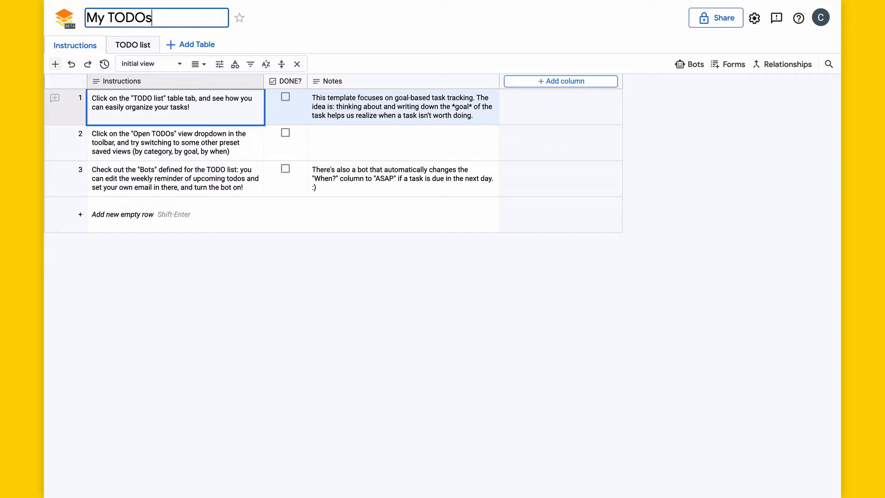
{"action": "key", "text": "Return"}
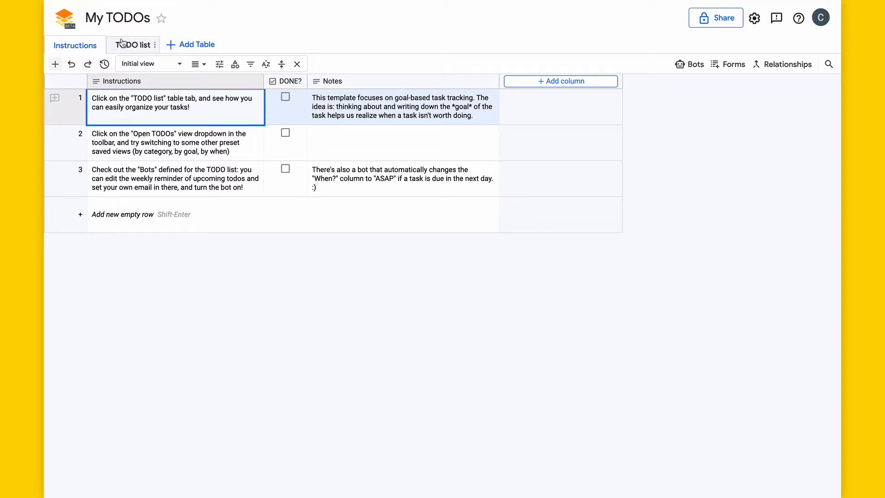
Step: Rename the Instructions table as "How to get started" in its table settings and save
{"action": "left_click", "coordinate": [77, 50]}
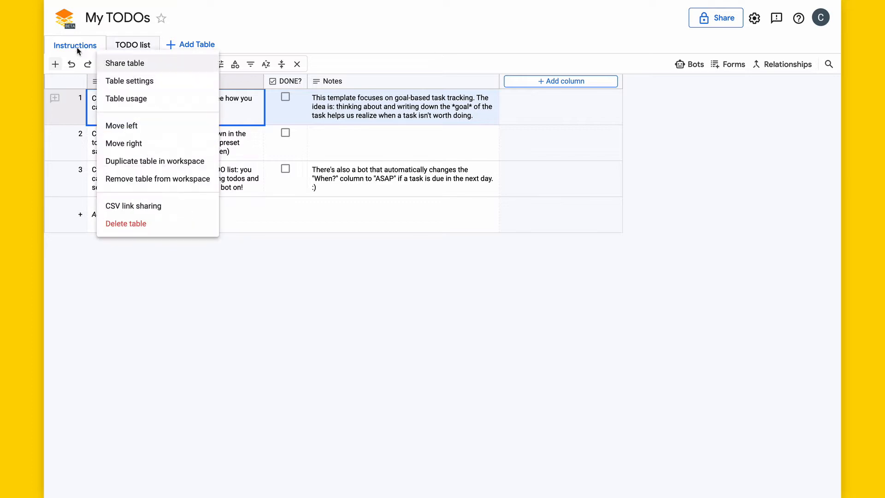
{"action": "left_click", "coordinate": [116, 81]}
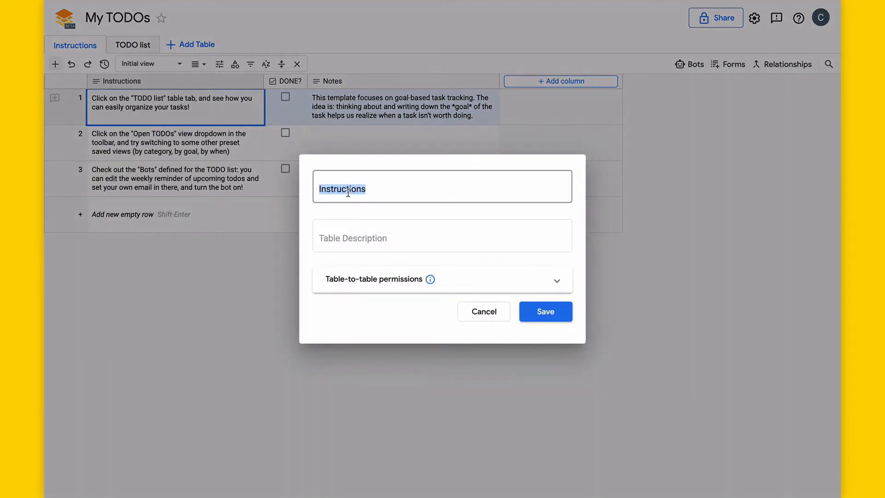
{"action": "type", "text": "How to get started"}
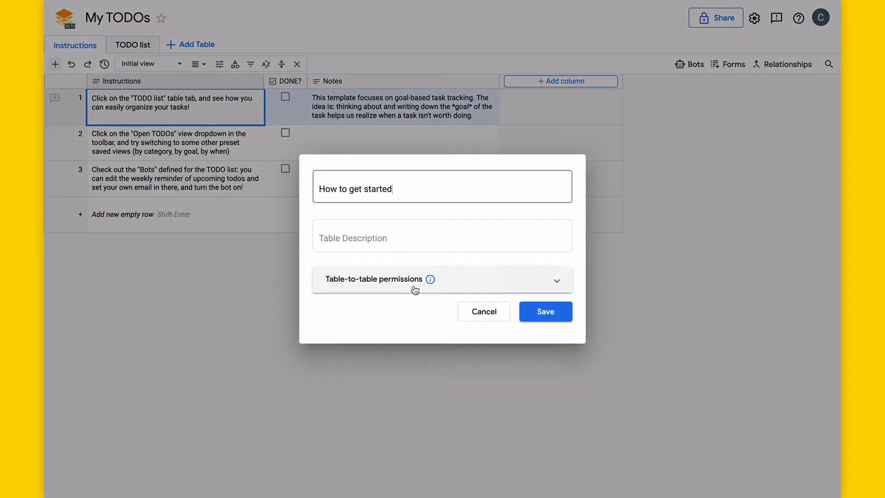
{"action": "left_click", "coordinate": [539, 310]}
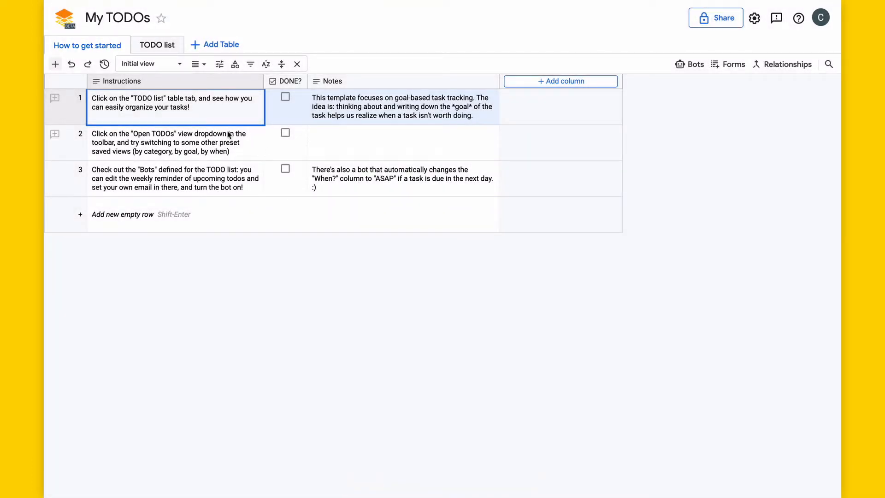
Step: Rename the Instructions column as "Steps to follow" and look at the settings for adding a column without adding one
{"action": "left_click", "coordinate": [152, 84]}
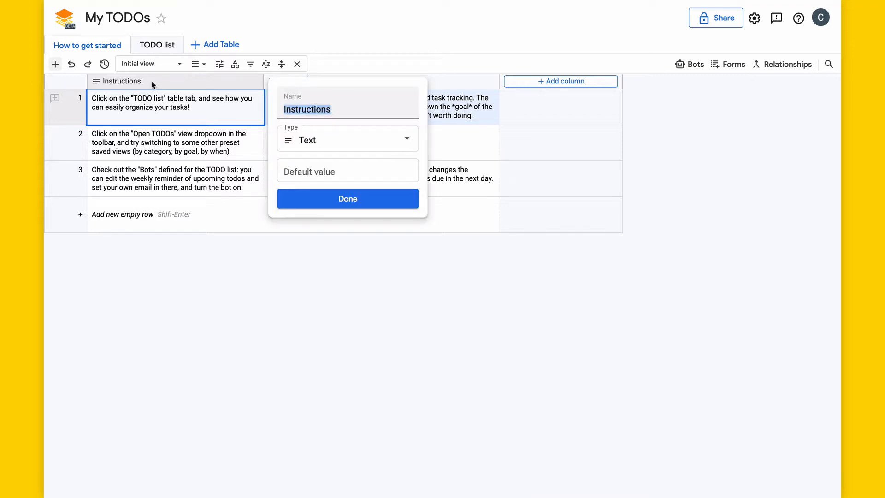
{"action": "type", "text": "Steps to follow"}
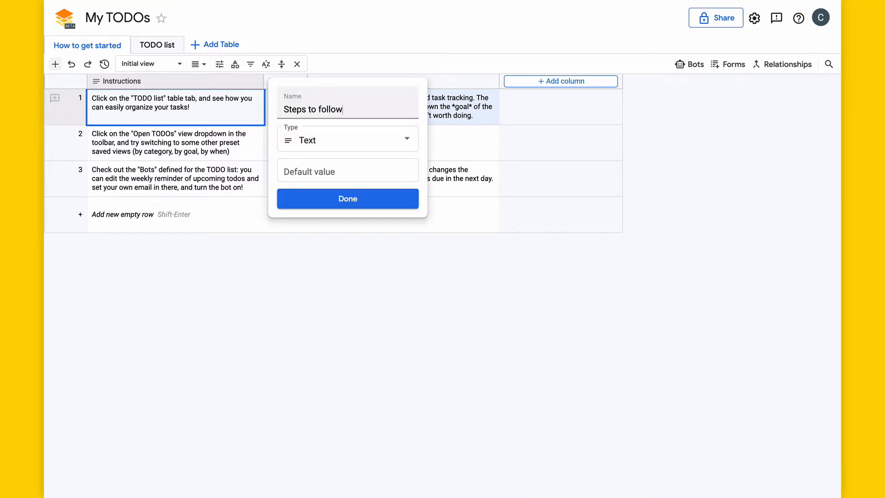
{"action": "key", "text": "Return"}
{"action": "left_click", "coordinate": [530, 83]}
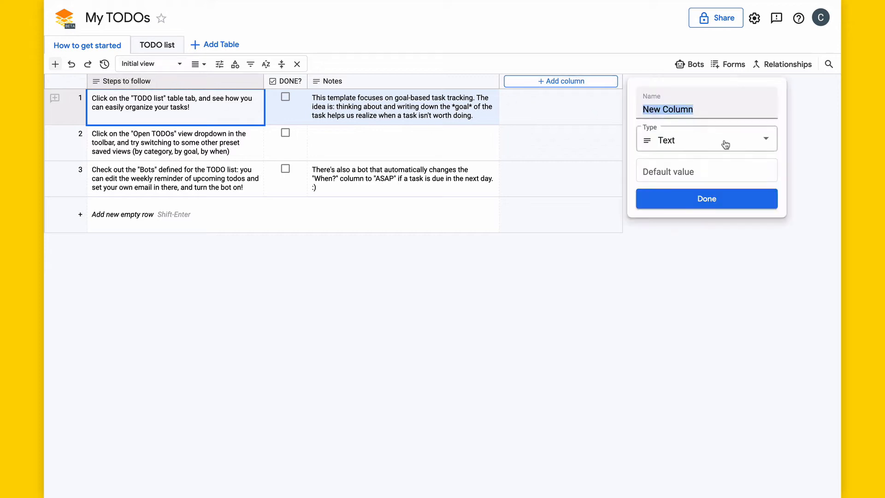
{"action": "key", "text": "Escape"}
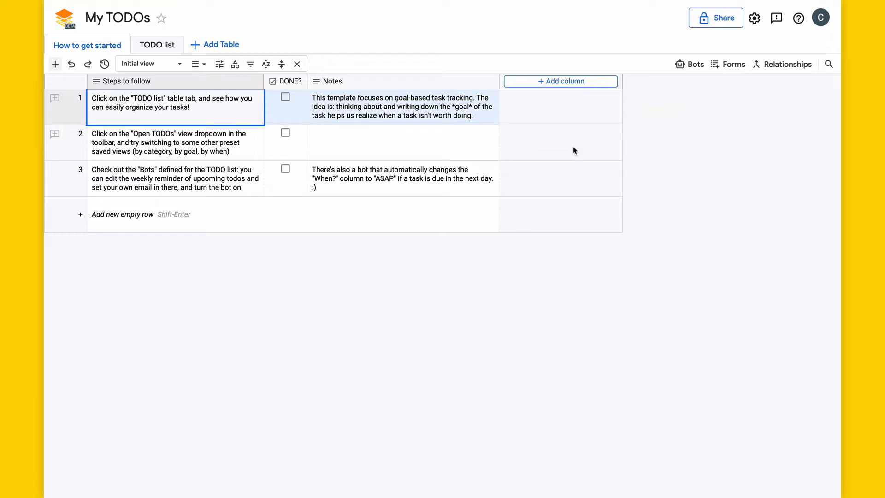
Step: In the TODO list table, select all the Home rows and view the actions available for them
{"action": "left_click", "coordinate": [159, 47]}
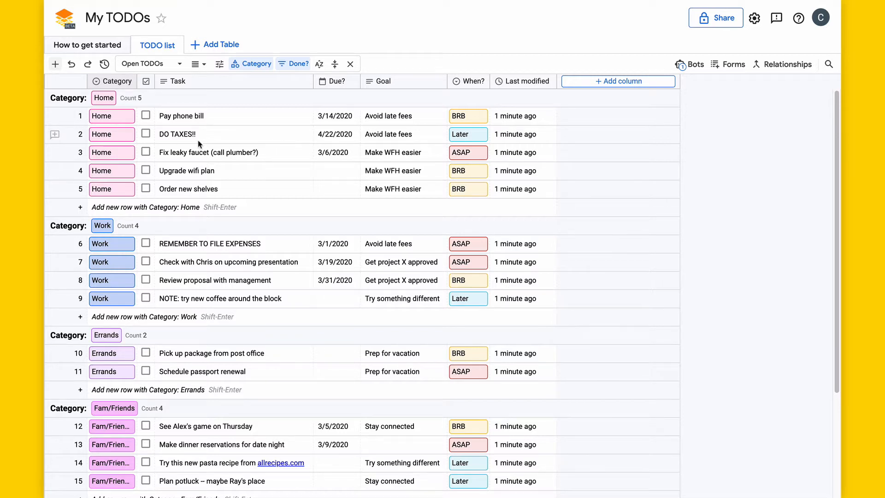
{"action": "left_click_drag", "start_coordinate": [182, 117], "coordinate": [455, 189]}
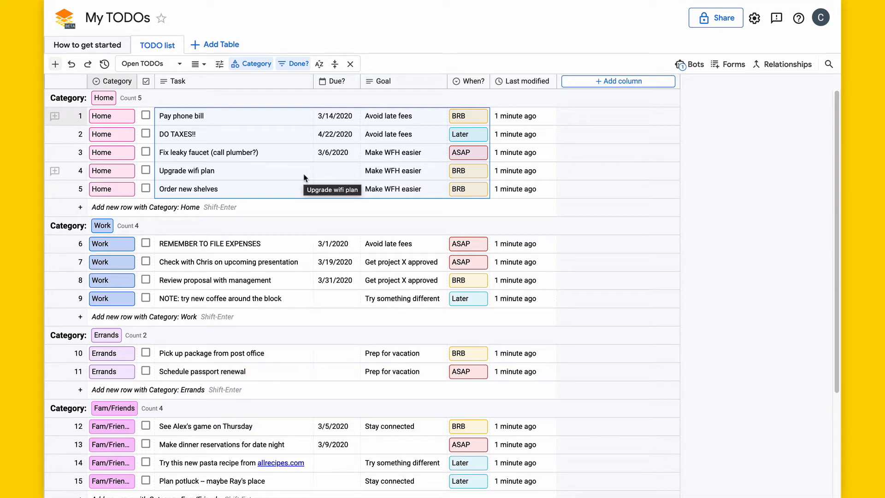
{"action": "key", "text": "shift+space"}
{"action": "right_click", "coordinate": [275, 152]}
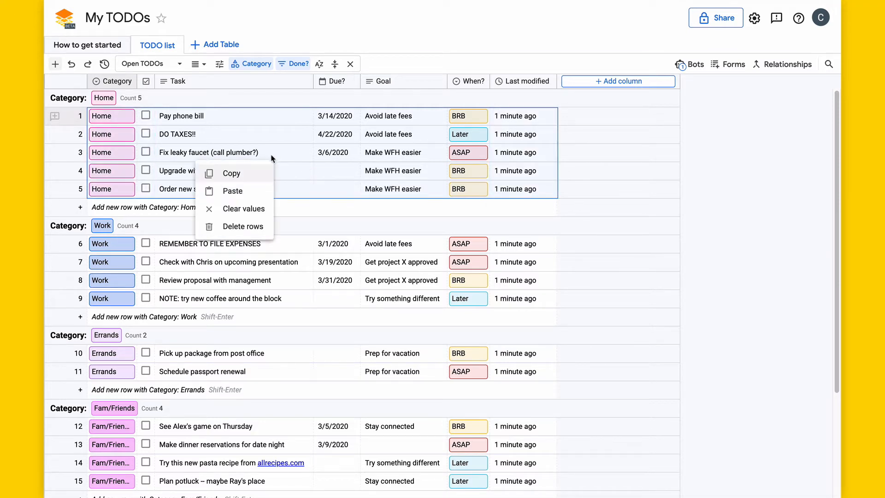
{"action": "left_click", "coordinate": [257, 139]}
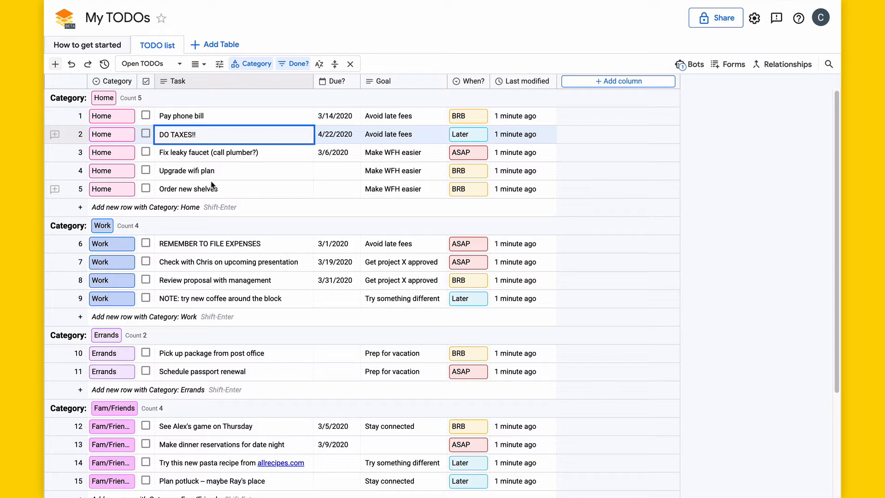
Step: Add a new row to the Home category group
{"action": "left_click", "coordinate": [157, 209]}
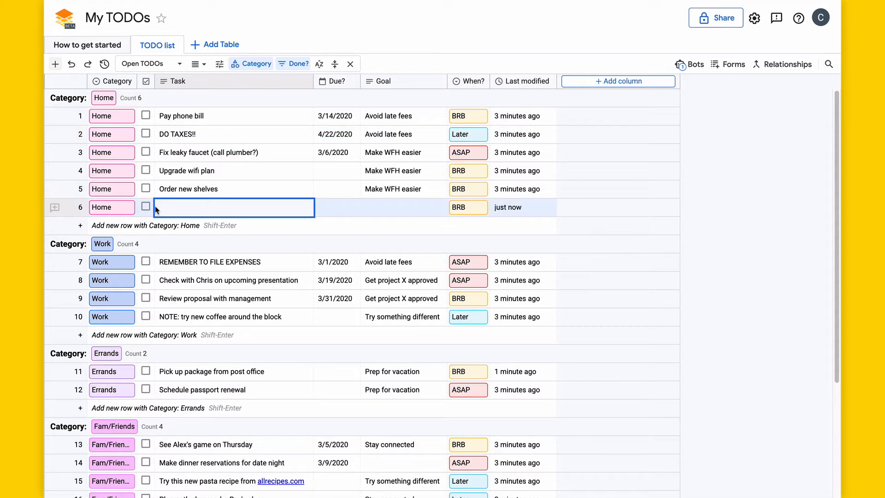
{"action": "left_click", "coordinate": [175, 190]}
{"action": "right_click", "coordinate": [174, 190]}
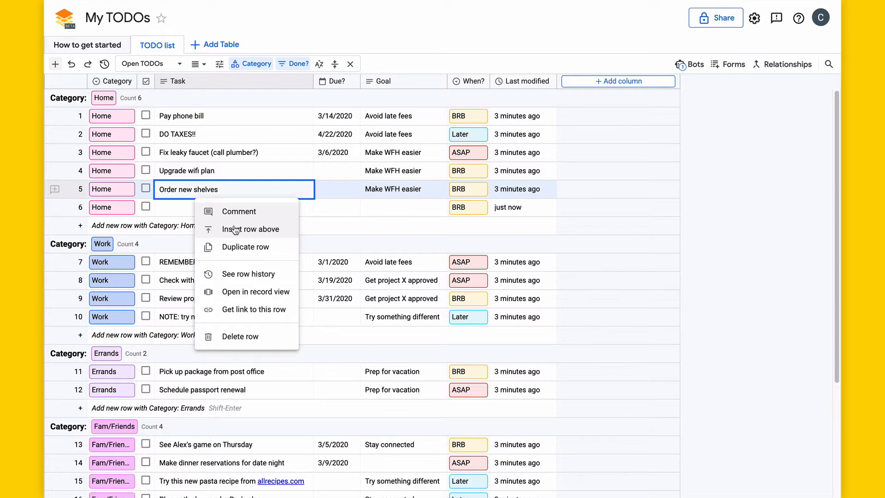
{"action": "left_click", "coordinate": [56, 69]}
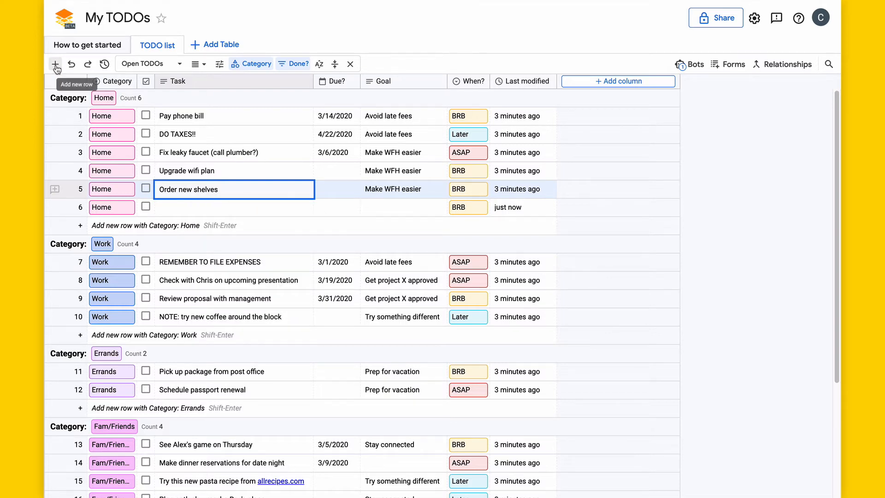
{"action": "left_click", "coordinate": [55, 65]}
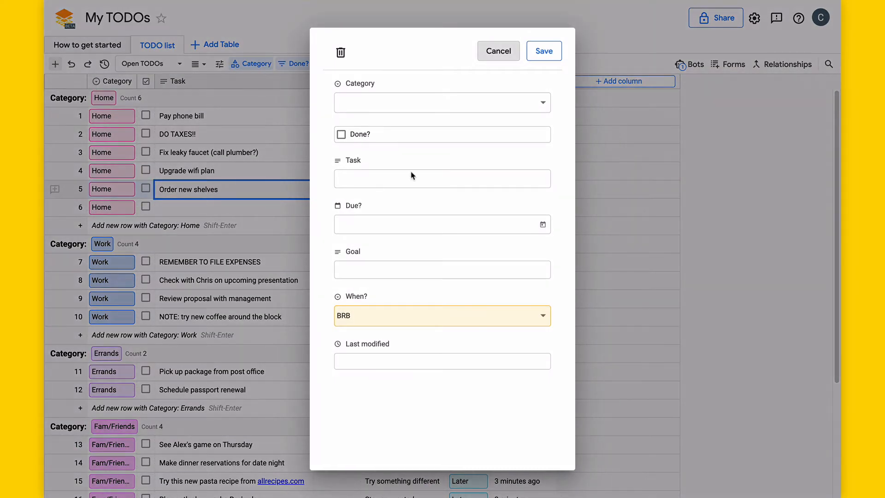
{"action": "left_click", "coordinate": [393, 177]}
{"action": "type", "text": "asdfasdfds"}
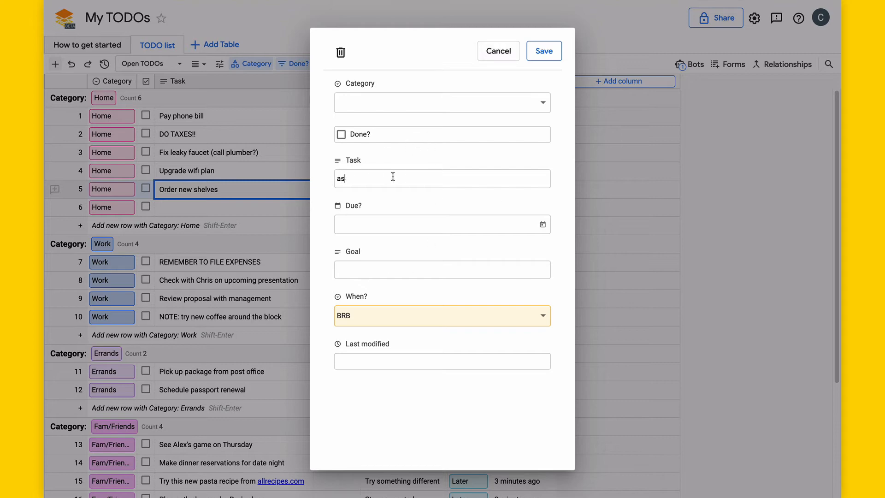
{"action": "left_click", "coordinate": [494, 52]}
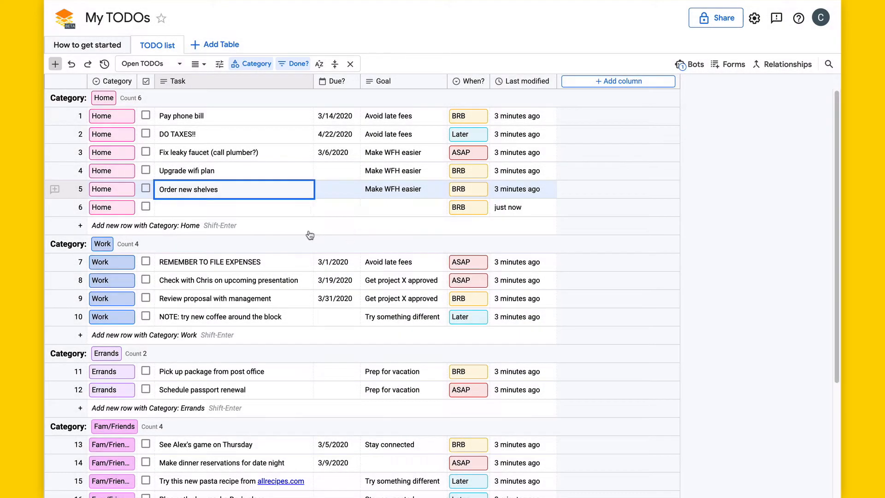
Step: Enter "Buy a couch" as the task in the empty row of the Home group
{"action": "double_click", "coordinate": [193, 208]}
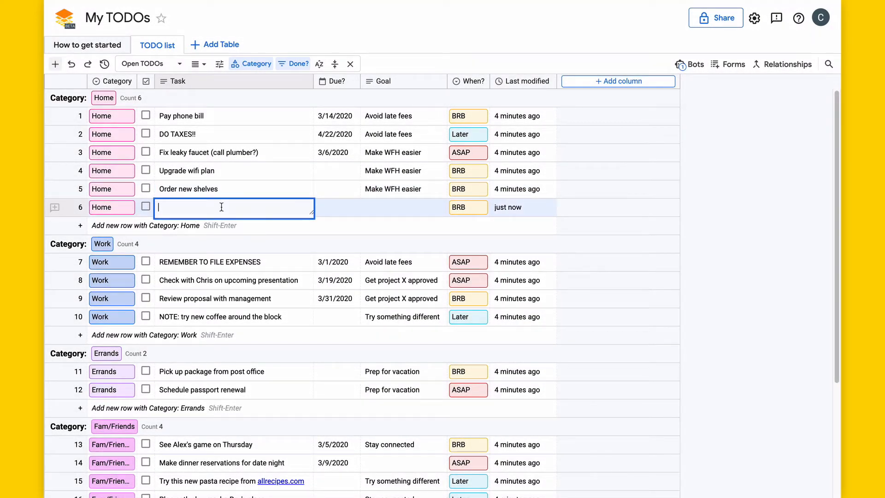
{"action": "type", "text": "Buy a couch"}
{"action": "key", "text": "Return"}
Step: Move the "Buy a couch" row above "Upgrade wifi plan" and the "REMEMBER TO FILE EXPENSES" row to the end of the Home group
{"action": "left_click", "coordinate": [229, 169]}
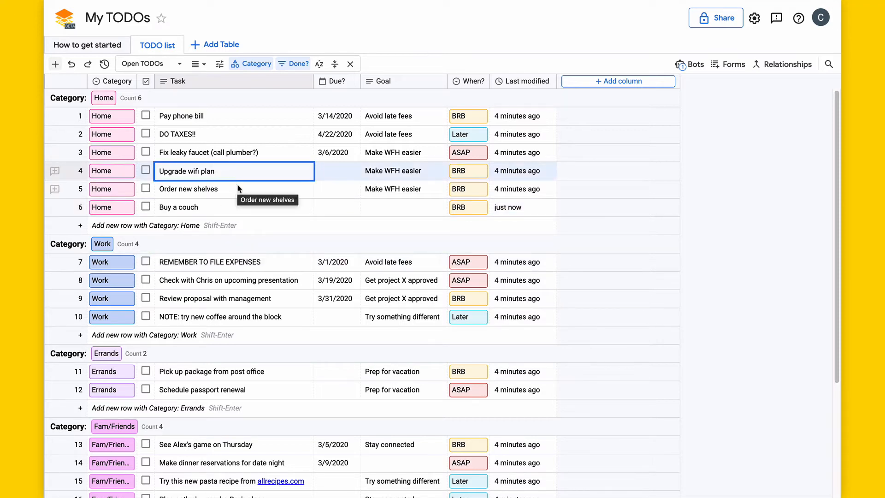
{"action": "left_click", "coordinate": [231, 206]}
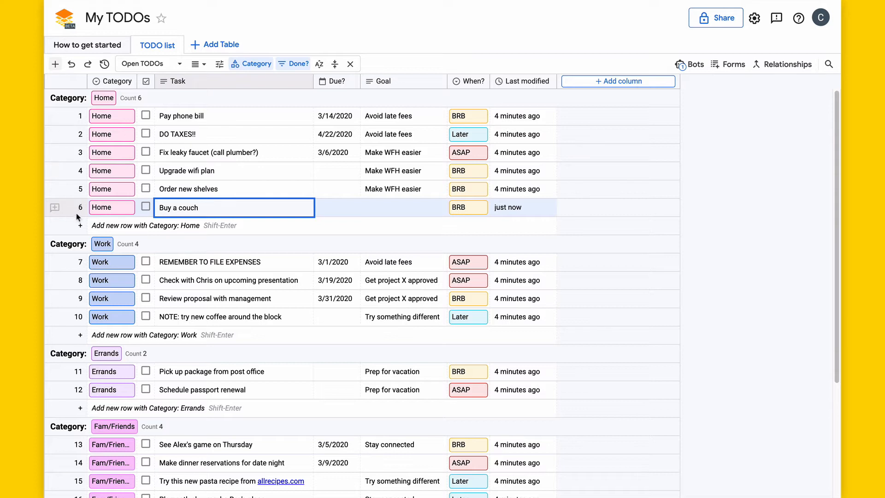
{"action": "left_click_drag", "start_coordinate": [79, 206], "coordinate": [81, 167]}
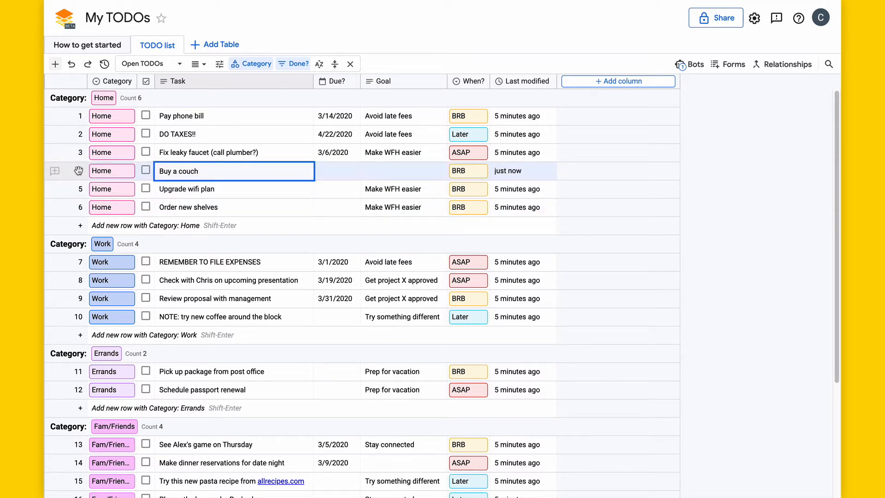
{"action": "left_click_drag", "start_coordinate": [79, 262], "coordinate": [84, 222]}
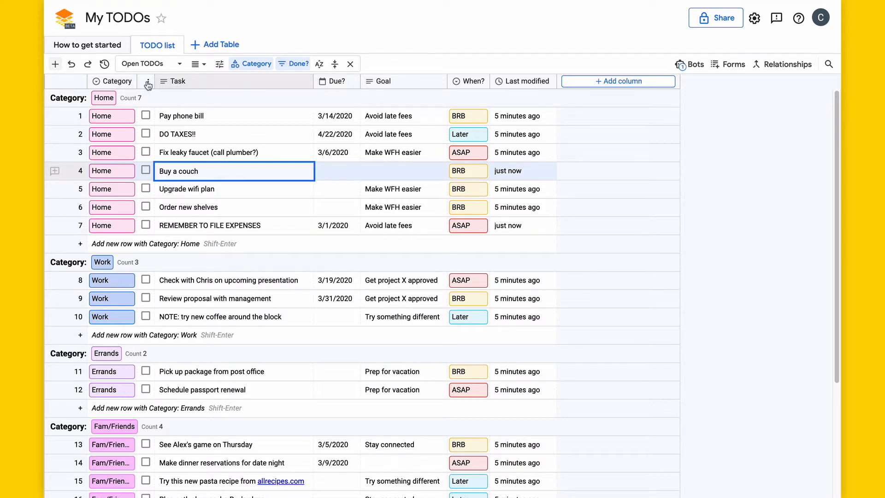
Step: Inspect the Done? filter options and mark the "REMEMBER TO FILE EXPENSES" task as done
{"action": "left_click", "coordinate": [296, 67]}
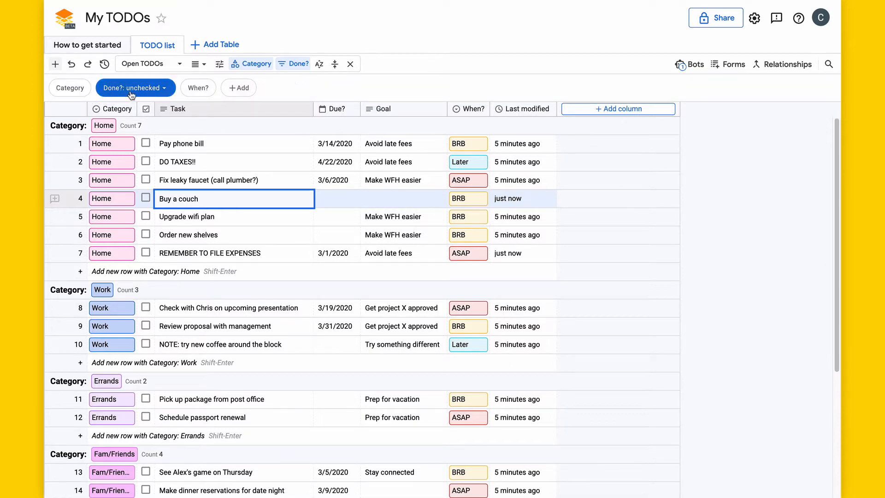
{"action": "left_click", "coordinate": [156, 92]}
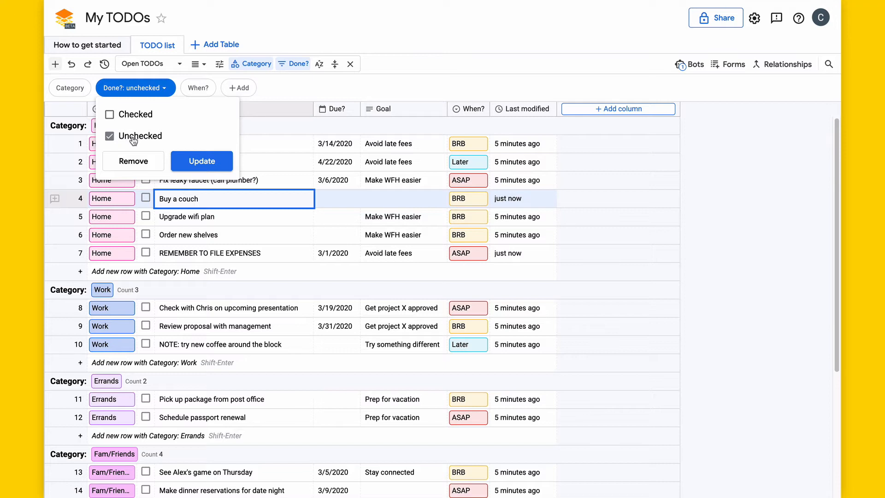
{"action": "left_click", "coordinate": [136, 161]}
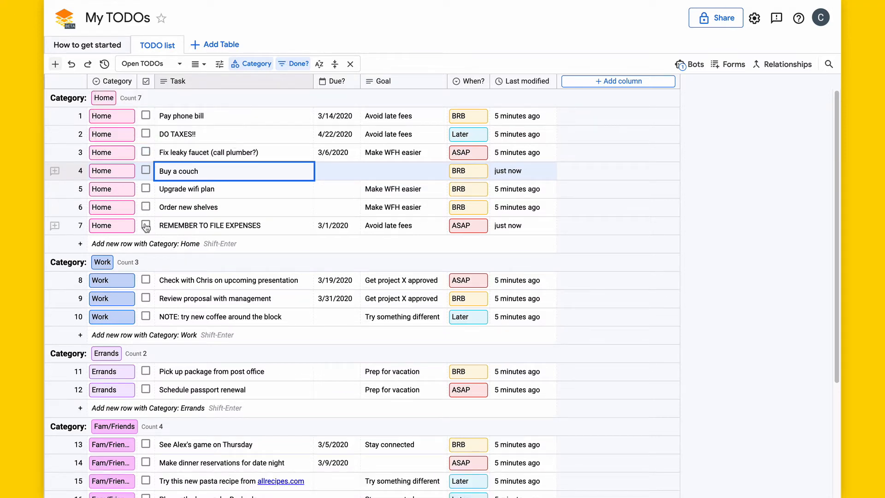
{"action": "left_click", "coordinate": [145, 225]}
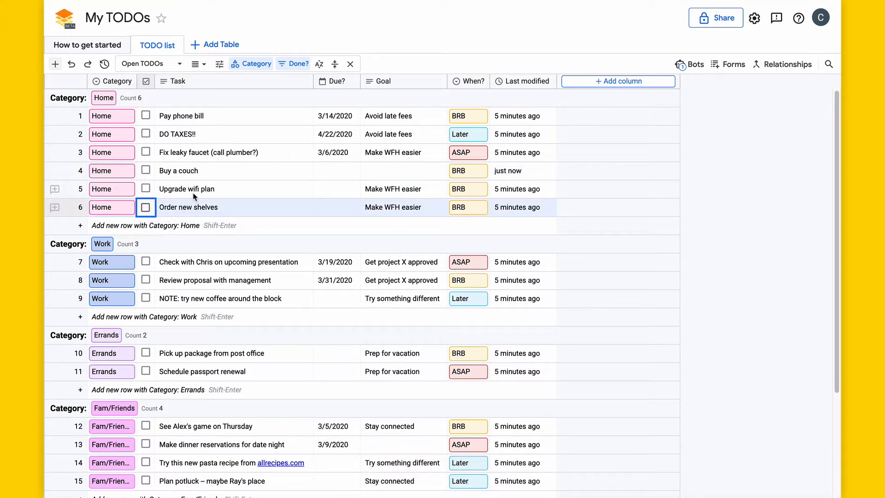
Step: Add a new category option "Fun" from the "Buy a couch" row's Category cell and assign it to that task
{"action": "left_click", "coordinate": [102, 178]}
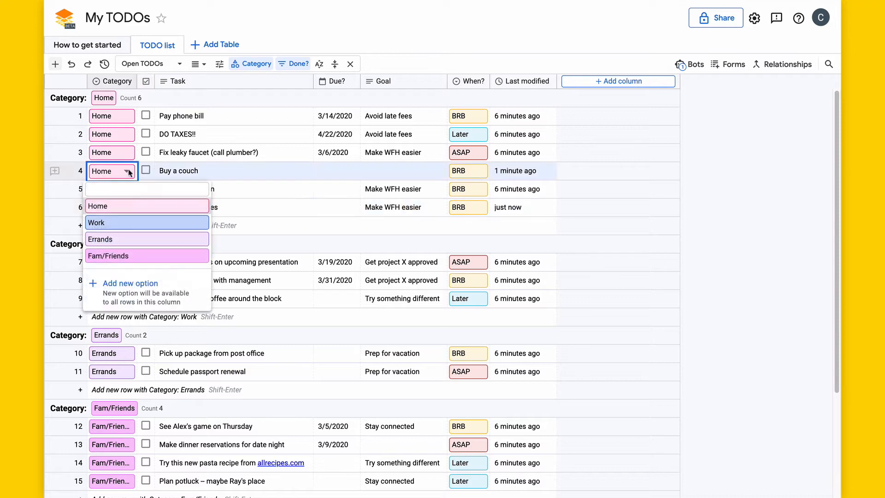
{"action": "left_click", "coordinate": [128, 296]}
{"action": "type", "text": "F"}
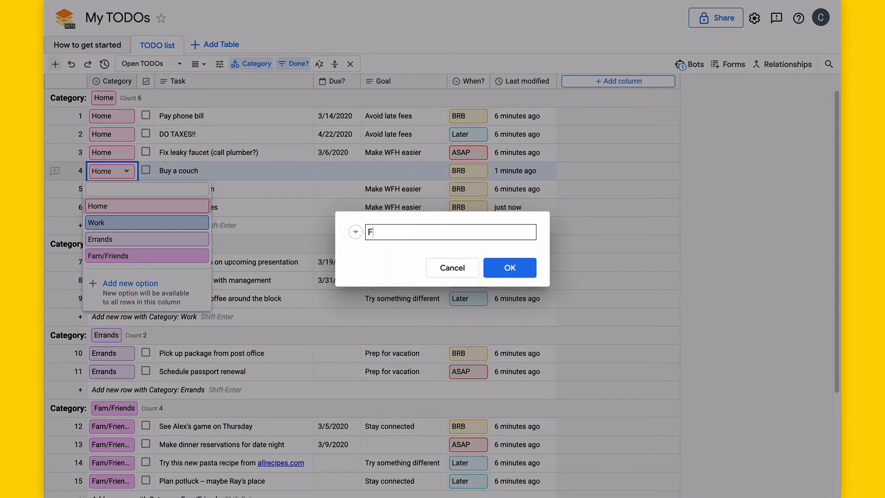
{"action": "type", "text": "un"}
{"action": "left_click", "coordinate": [509, 267]}
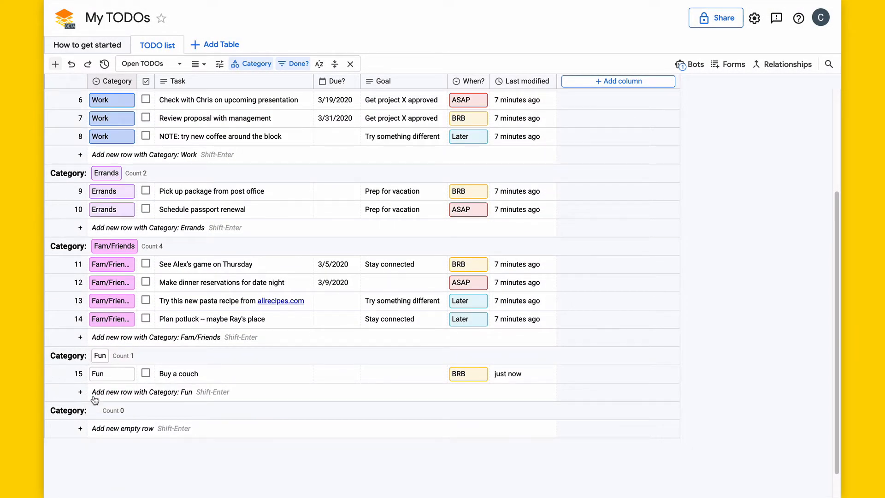
Step: Rename the Category column's dropdown option "Fun" to "Misc"
{"action": "right_click", "coordinate": [112, 86]}
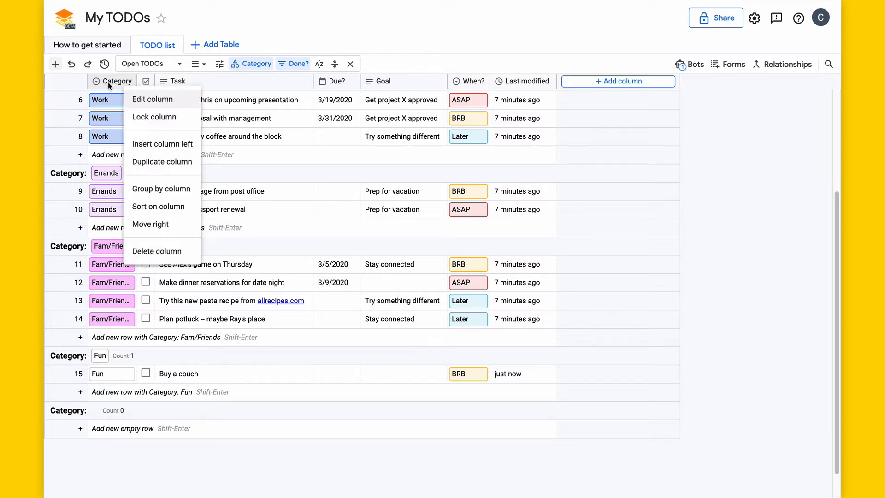
{"action": "left_click", "coordinate": [154, 99]}
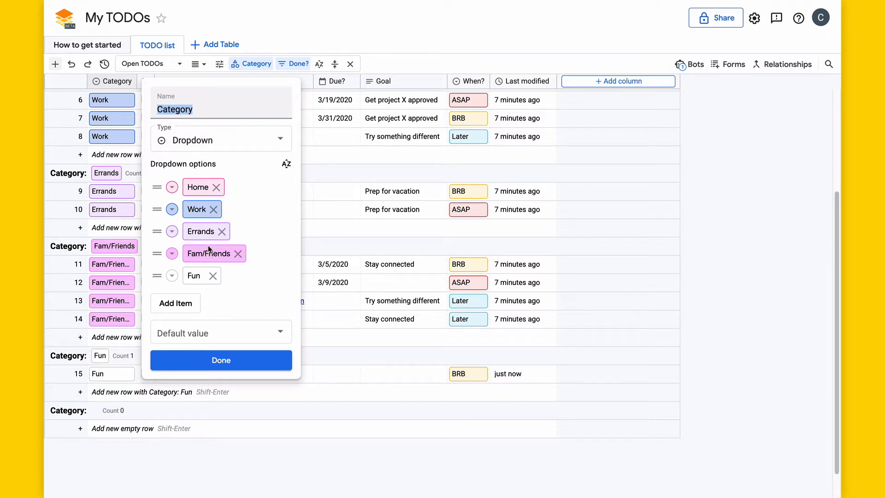
{"action": "left_click", "coordinate": [193, 279]}
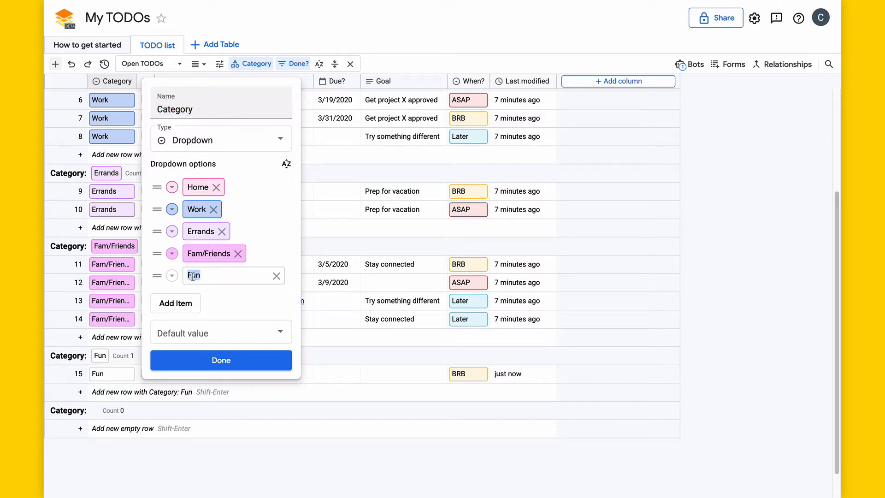
{"action": "type", "text": "Misc"}
Step: Color the "Misc" option light green, place it between Work and Errands, and apply the Category column changes
{"action": "left_click", "coordinate": [171, 276]}
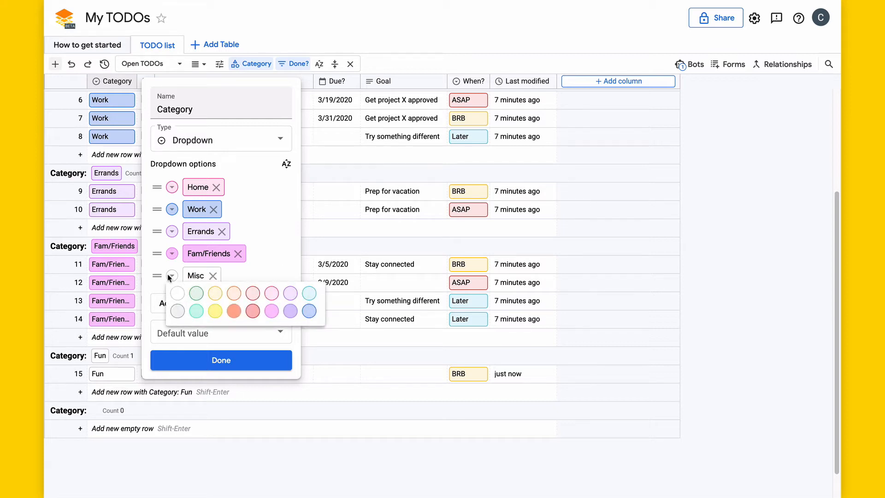
{"action": "left_click", "coordinate": [196, 293]}
{"action": "left_click_drag", "start_coordinate": [160, 279], "coordinate": [158, 232]}
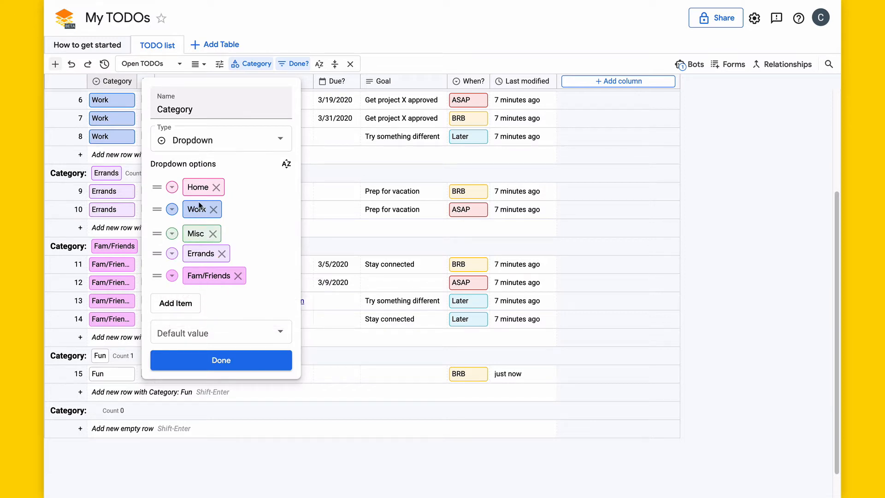
{"action": "left_click", "coordinate": [221, 360]}
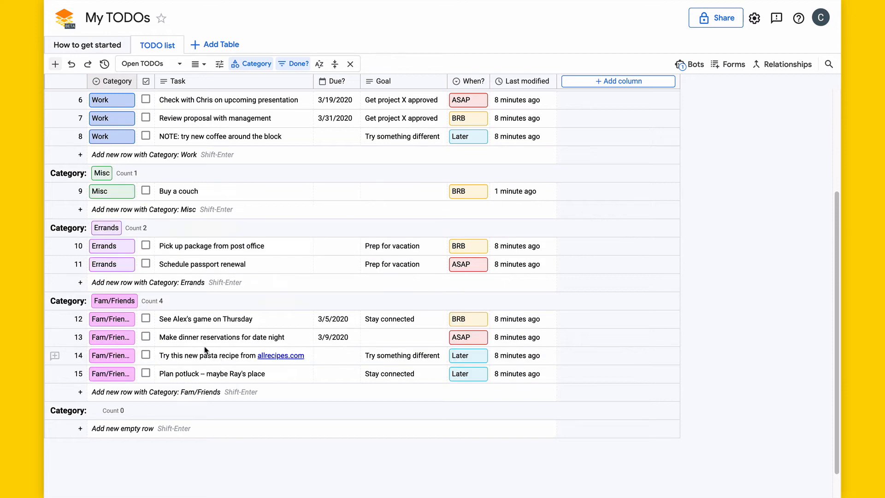
Step: Examine the When? column's dropdown options and default value, leaving its settings as they are
{"action": "scroll", "coordinate": [117, 267], "scroll_direction": "up", "scroll_amount": 3}
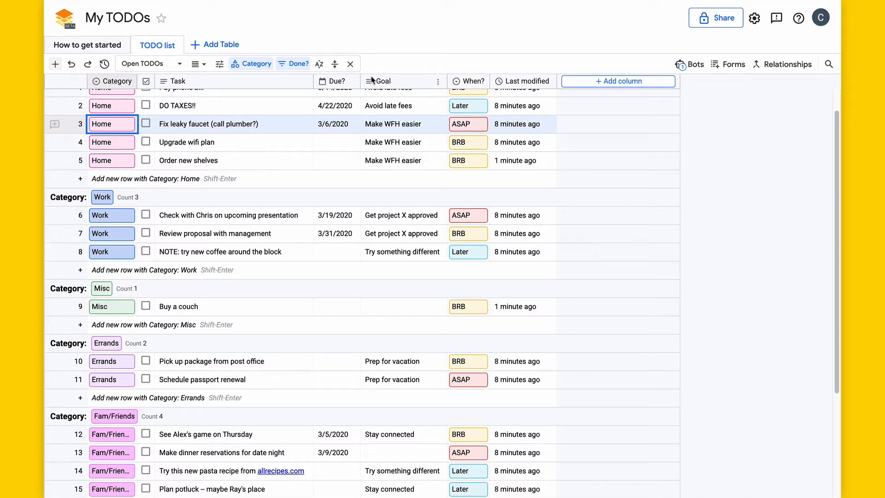
{"action": "right_click", "coordinate": [472, 83]}
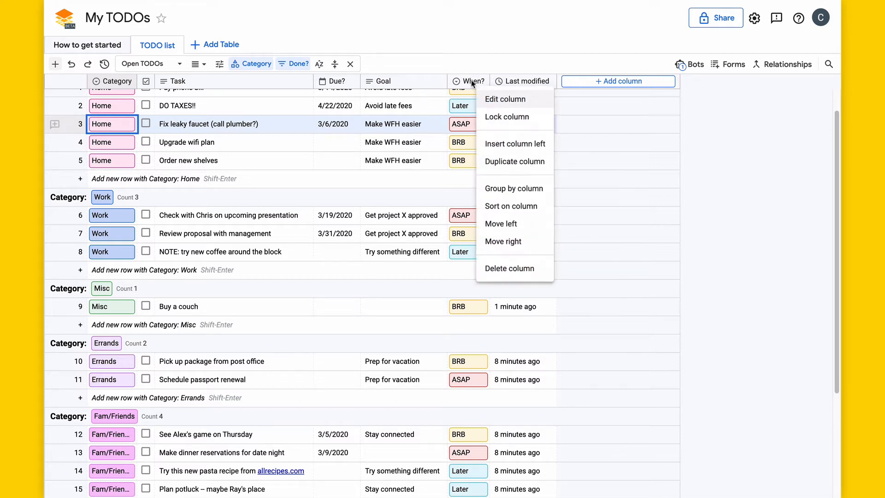
{"action": "left_click", "coordinate": [488, 101]}
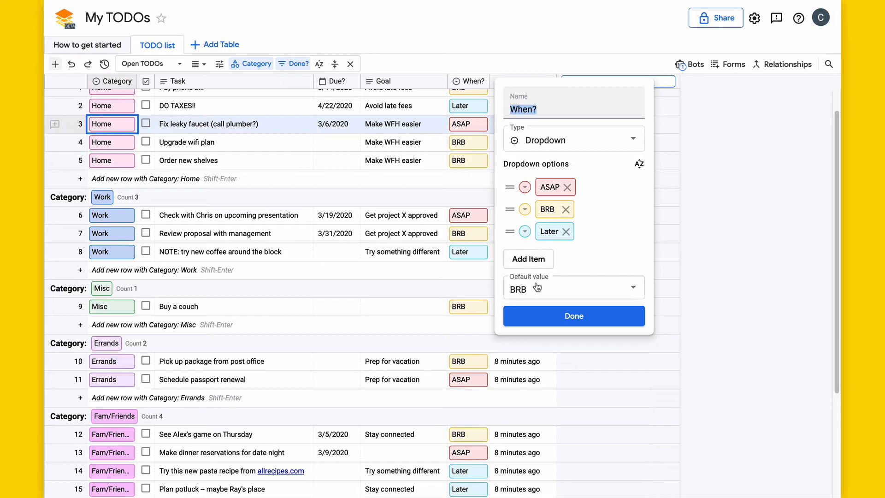
{"action": "left_click", "coordinate": [431, 281]}
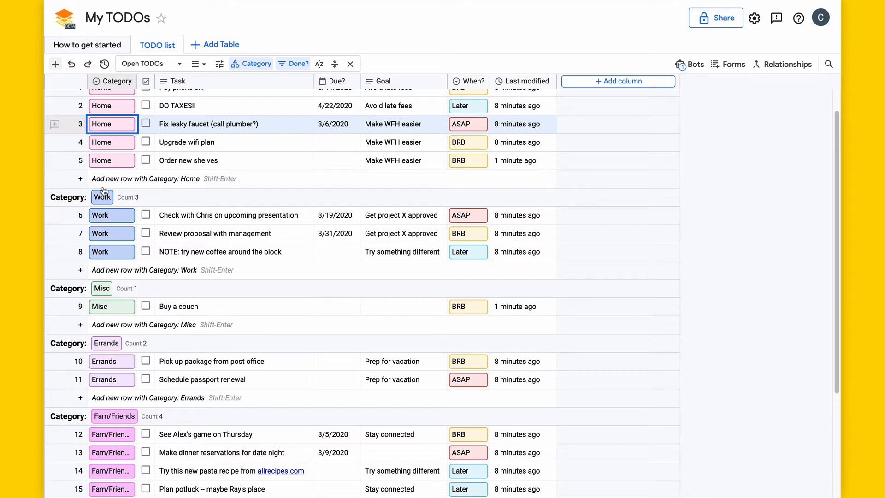
Step: Group the tasks by the Due? column by week
{"action": "scroll", "coordinate": [254, 232], "scroll_direction": "up", "scroll_amount": 1}
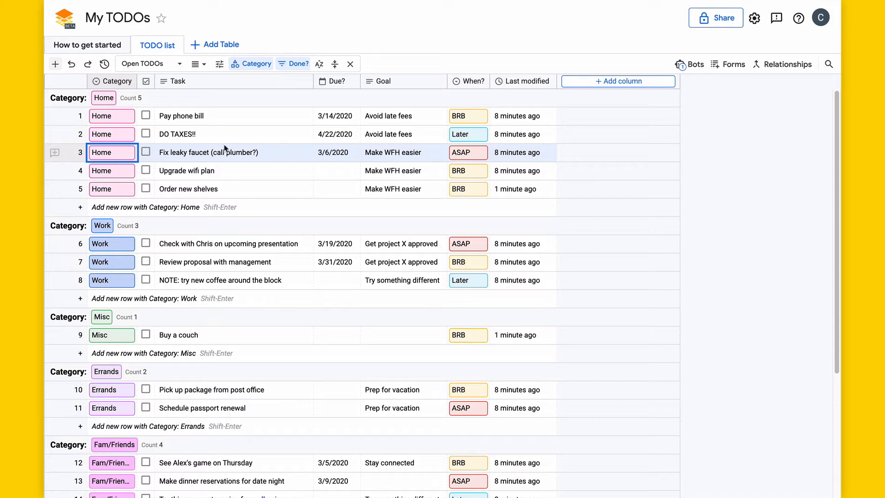
{"action": "left_click", "coordinate": [256, 66]}
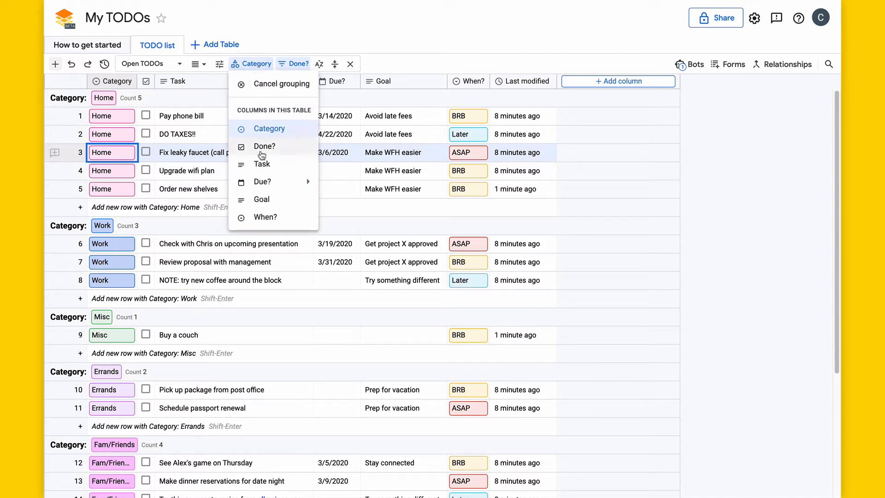
{"action": "mouse_move", "coordinate": [275, 181]}
{"action": "left_click", "coordinate": [349, 204]}
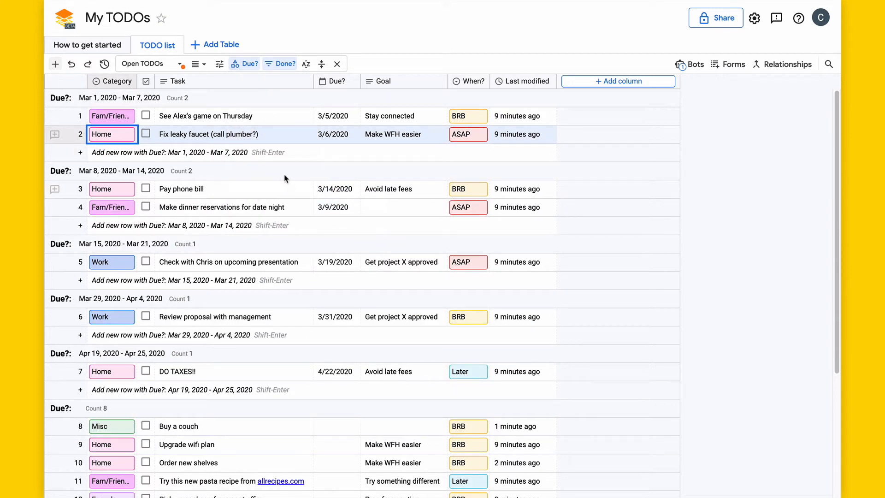
Step: Change the Due? grouping of the tasks to month
{"action": "left_click", "coordinate": [246, 64]}
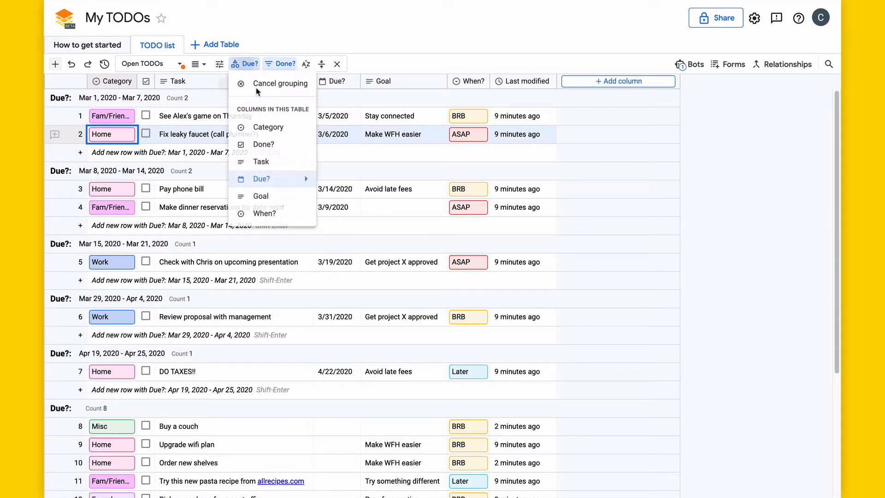
{"action": "mouse_move", "coordinate": [306, 181]}
{"action": "left_click", "coordinate": [349, 218]}
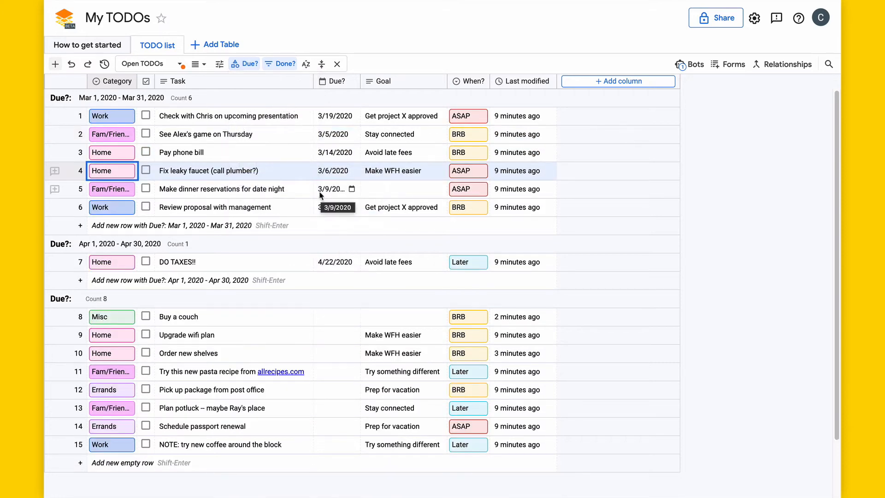
Step: Regroup the tasks by the When? column, followed by the Goal column
{"action": "left_click", "coordinate": [246, 64]}
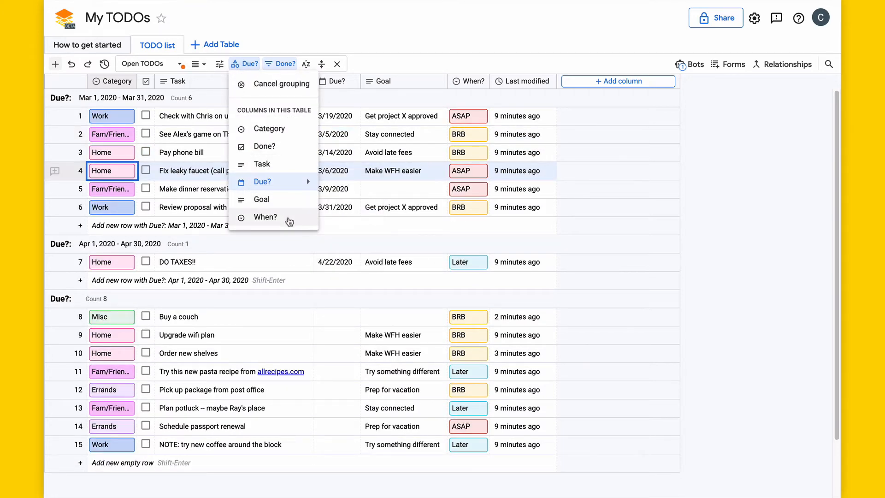
{"action": "left_click", "coordinate": [289, 219]}
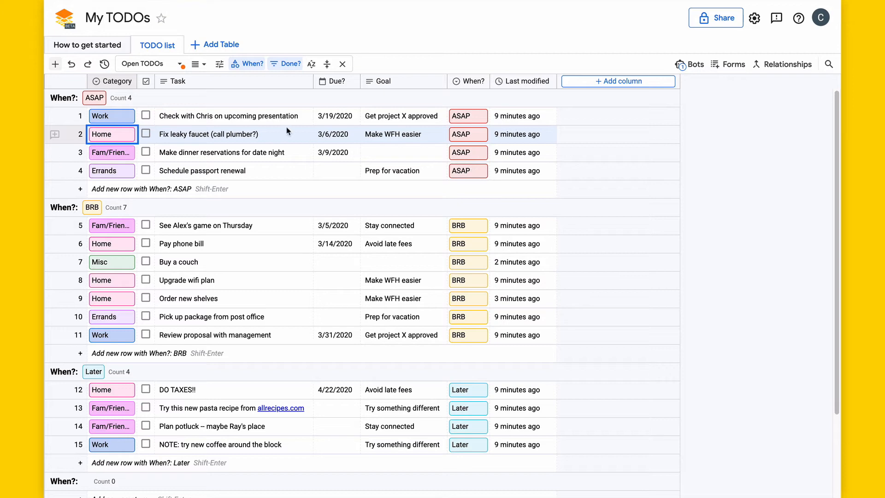
{"action": "left_click", "coordinate": [248, 64]}
{"action": "left_click", "coordinate": [284, 203]}
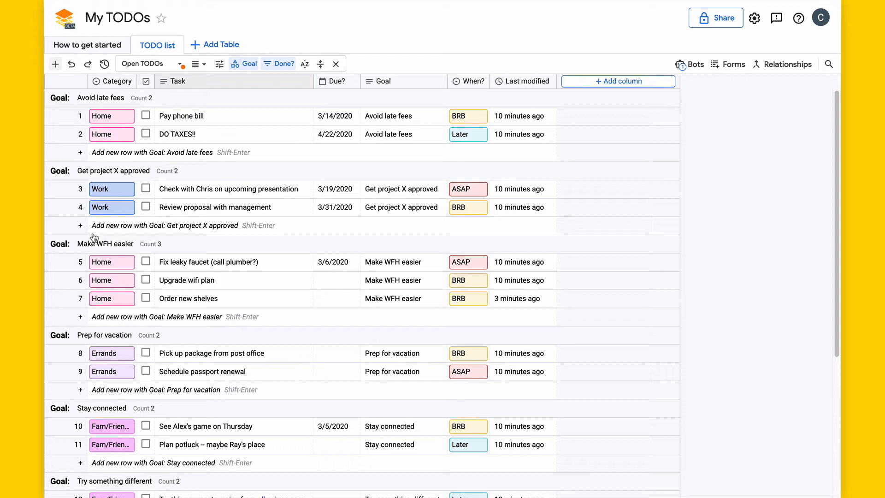
Step: Delete the "Order new shelves" row from the "Make WFH easier" group
{"action": "left_click", "coordinate": [200, 298]}
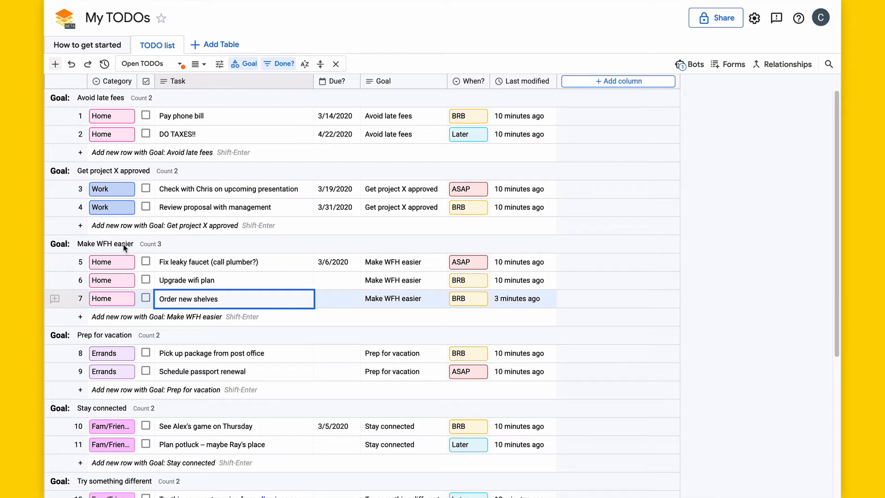
{"action": "right_click", "coordinate": [214, 308]}
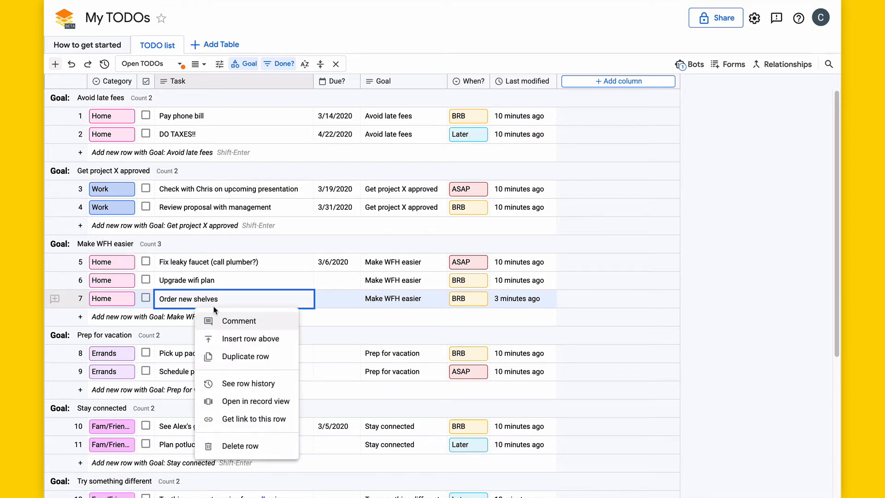
{"action": "left_click", "coordinate": [242, 446]}
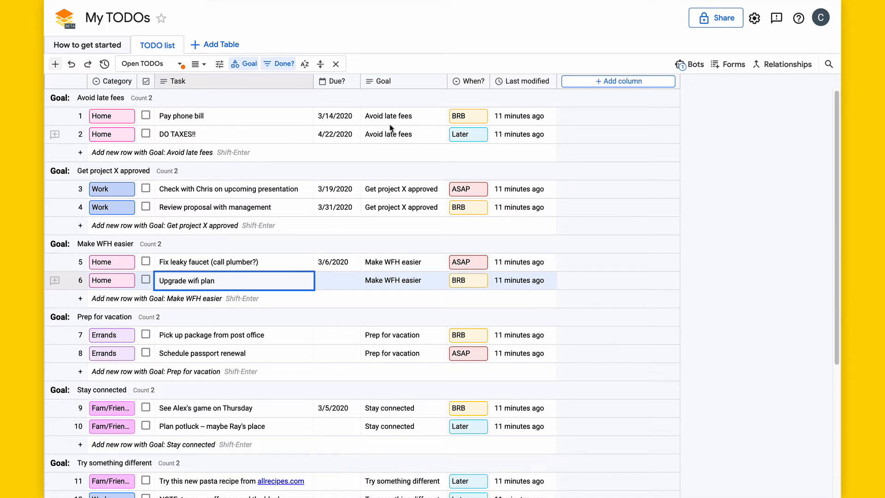
{"action": "right_click", "coordinate": [393, 83]}
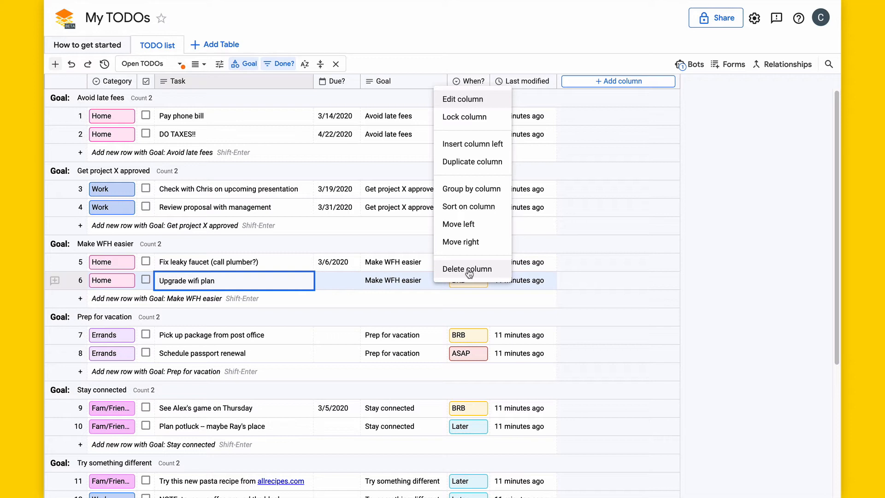
{"action": "left_click", "coordinate": [310, 284]}
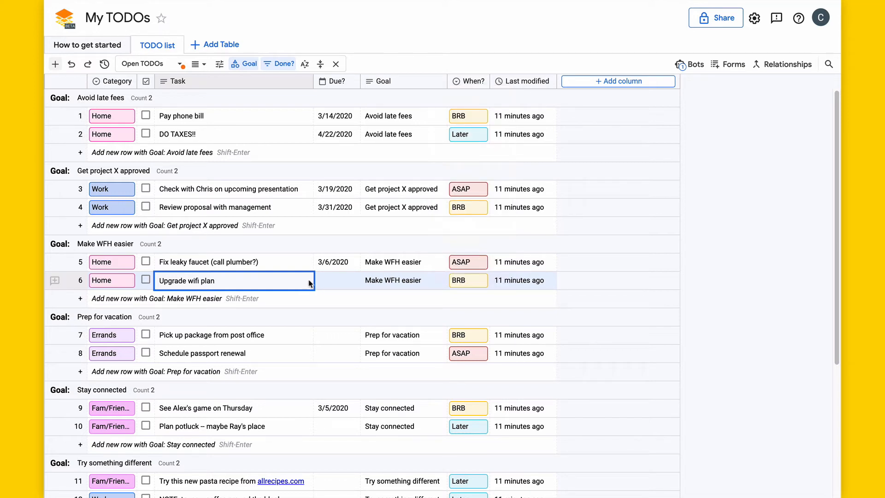
Step: Switch the table to the Kanban Board layout, with cards showing Task, Due? and Category in that order and Done? hidden
{"action": "left_click", "coordinate": [201, 66]}
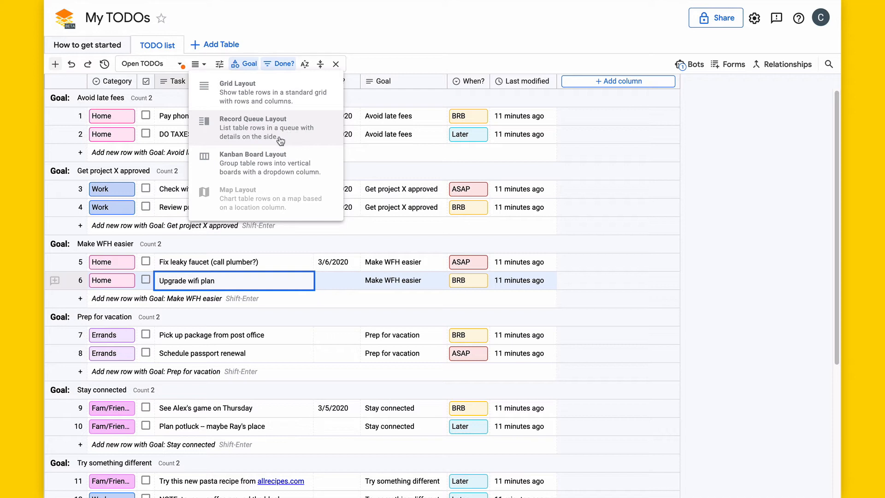
{"action": "left_click", "coordinate": [278, 171]}
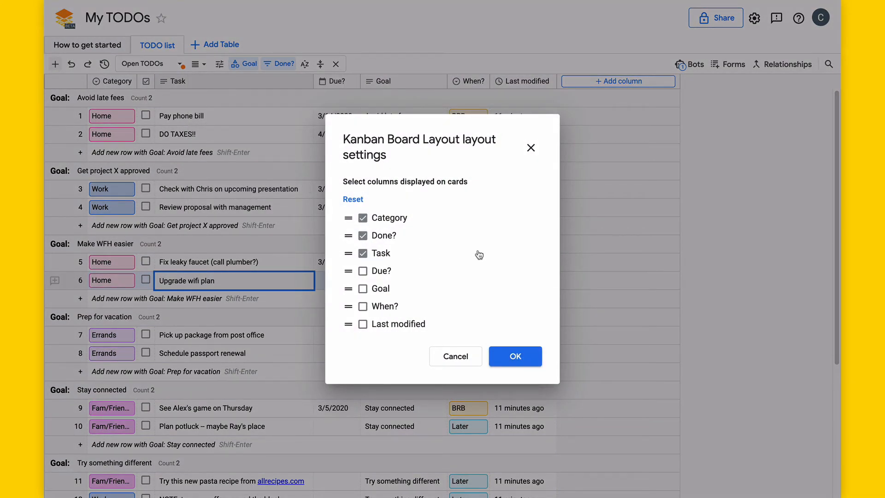
{"action": "left_click", "coordinate": [363, 237]}
{"action": "left_click", "coordinate": [363, 273]}
{"action": "left_click_drag", "start_coordinate": [349, 219], "coordinate": [348, 272]}
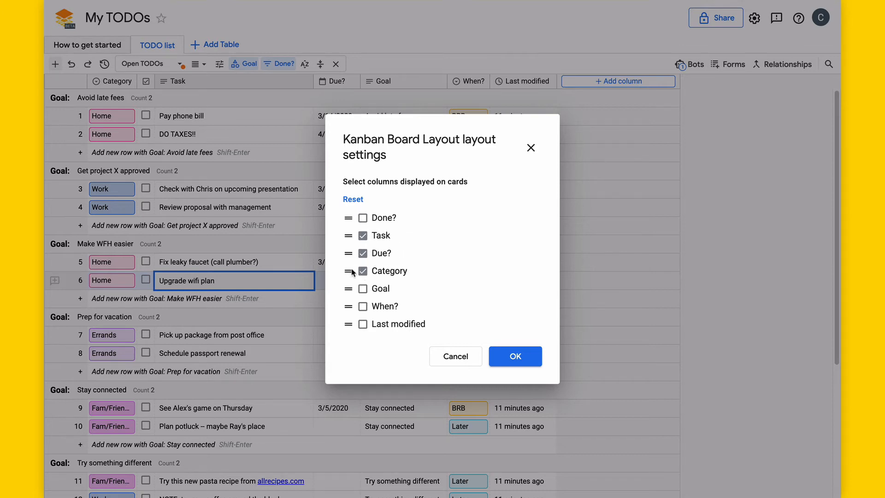
{"action": "left_click", "coordinate": [516, 356]}
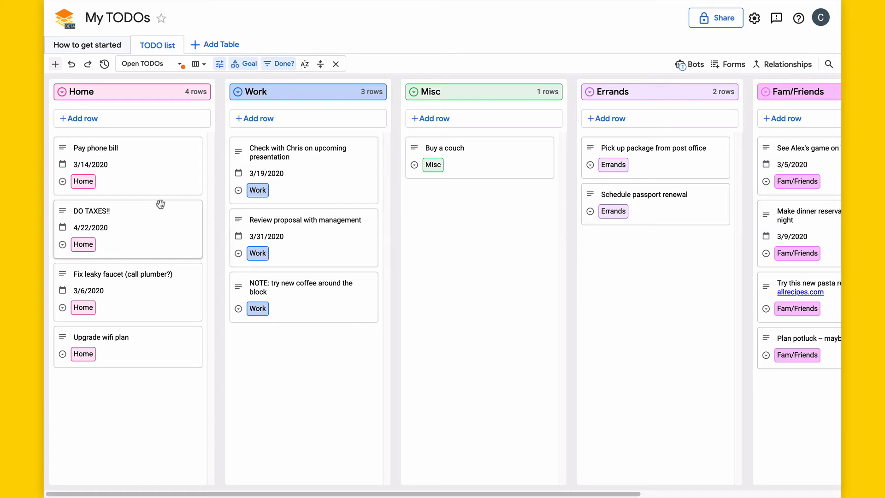
Step: Move the "Pay phone bill" card to the Work board and back to Home, below "DO TAXES!!"
{"action": "left_click_drag", "start_coordinate": [132, 171], "coordinate": [308, 176]}
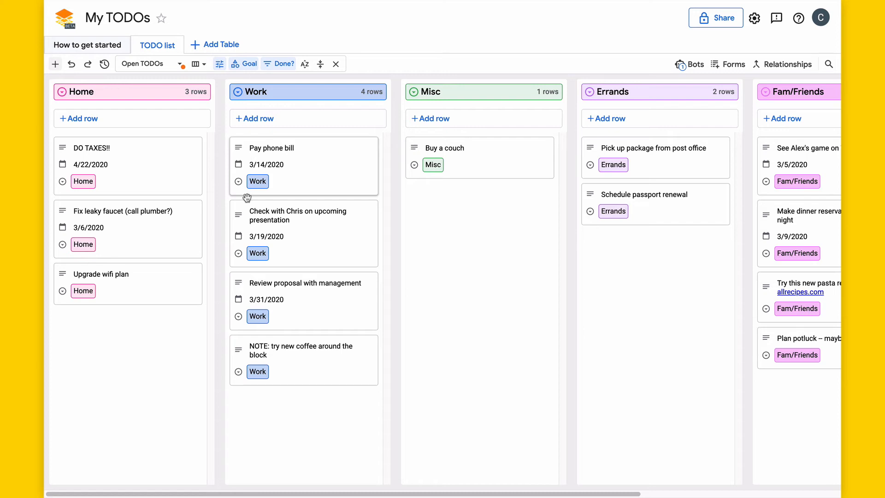
{"action": "left_click_drag", "start_coordinate": [247, 193], "coordinate": [129, 242]}
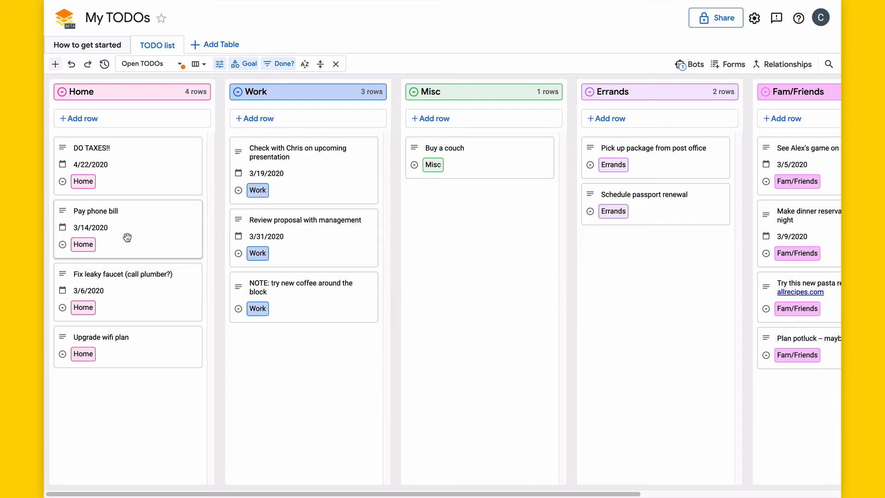
Step: Group the Kanban boards by When? and filter Category to match Work and Errands
{"action": "left_click", "coordinate": [249, 65]}
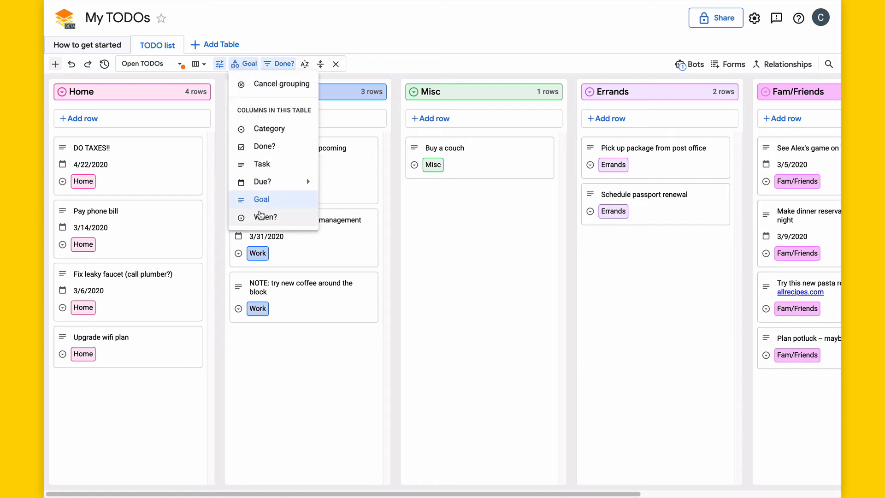
{"action": "left_click", "coordinate": [261, 217]}
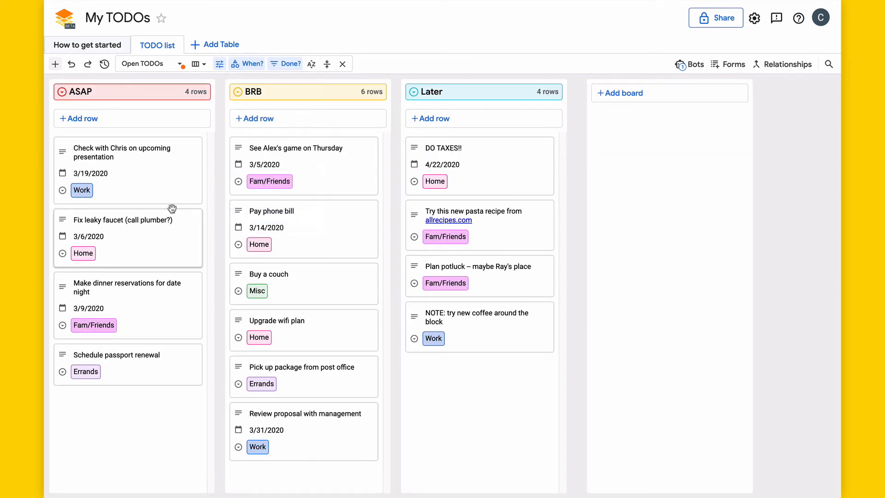
{"action": "left_click", "coordinate": [285, 64]}
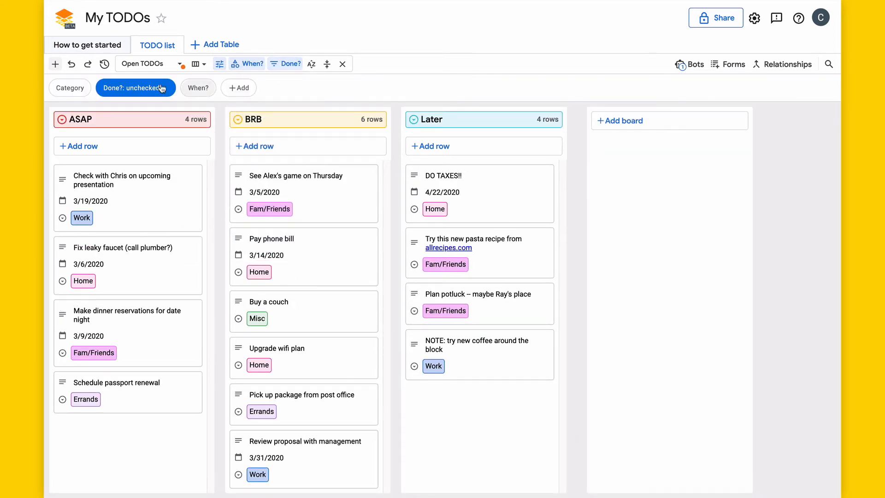
{"action": "left_click", "coordinate": [70, 87]}
{"action": "left_click", "coordinate": [63, 166]}
{"action": "left_click", "coordinate": [63, 210]}
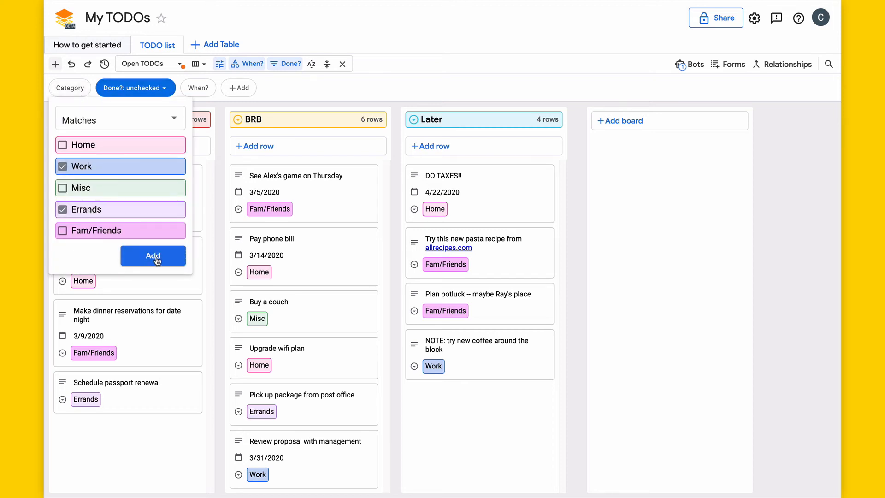
{"action": "left_click", "coordinate": [154, 258]}
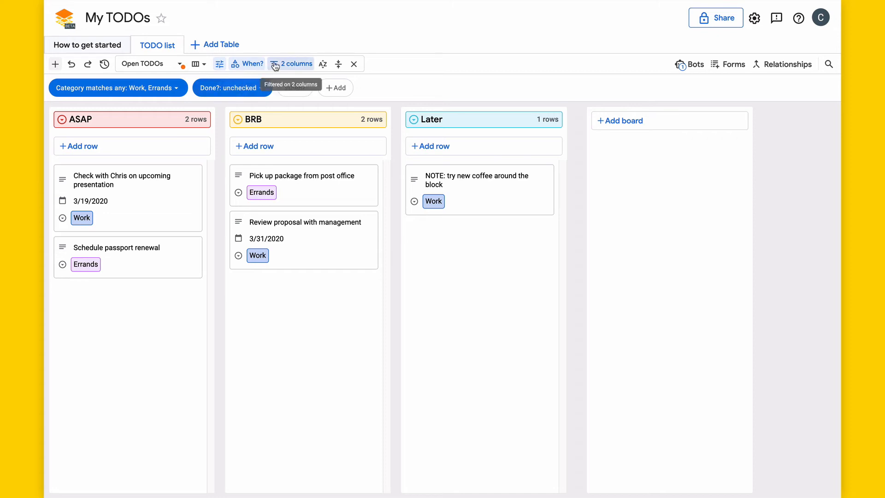
{"action": "left_click", "coordinate": [291, 64]}
Step: Save the current layout, grouping and filters as a new view named "Work & Errands"
{"action": "left_click", "coordinate": [175, 63]}
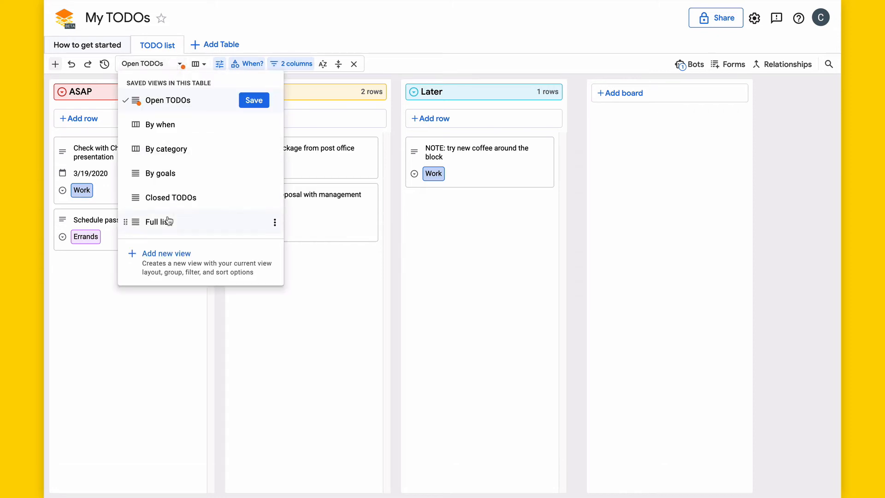
{"action": "left_click", "coordinate": [200, 264]}
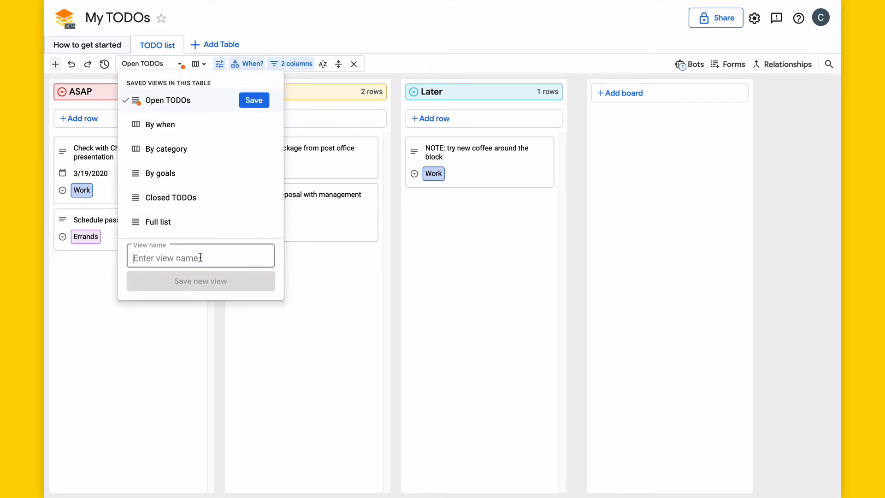
{"action": "type", "text": "Work & Errands"}
{"action": "key", "text": "Return"}
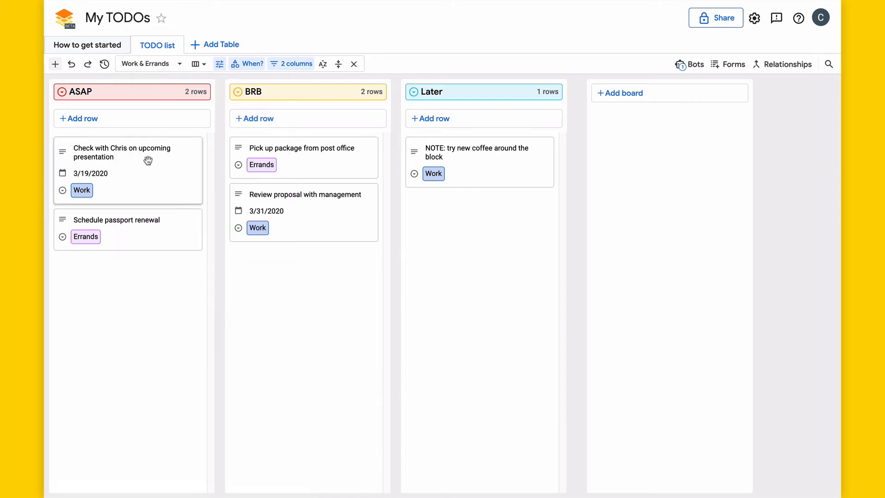
Step: Look through the saved views Open TODOs, By when, By category and By goals, and return to Work & Errands
{"action": "left_click", "coordinate": [178, 64]}
{"action": "left_click", "coordinate": [183, 108]}
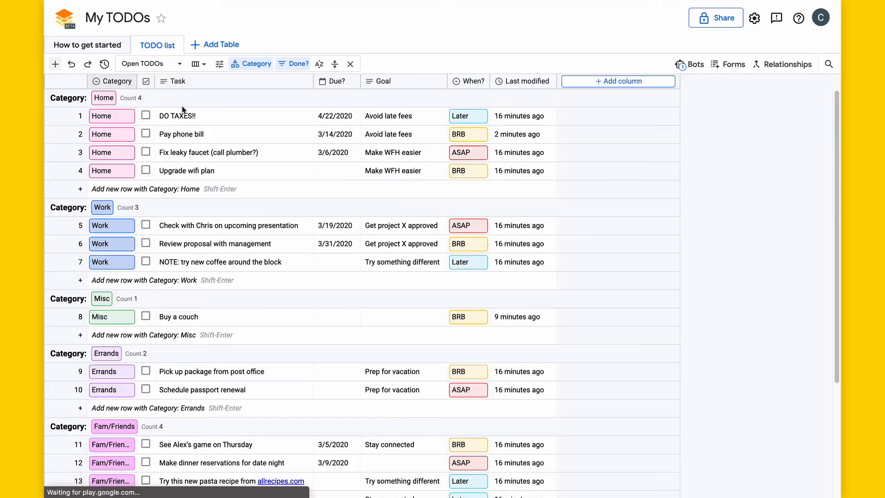
{"action": "left_click", "coordinate": [155, 64]}
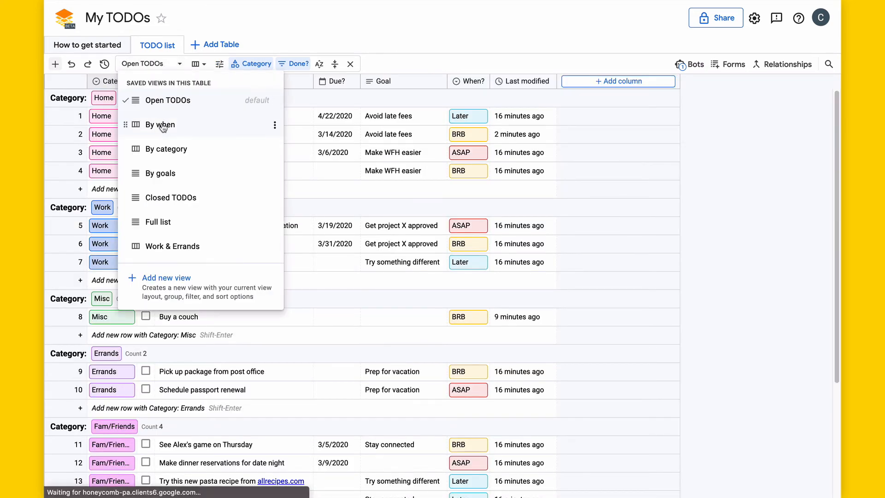
{"action": "left_click", "coordinate": [162, 125]}
{"action": "left_click", "coordinate": [147, 64]}
{"action": "left_click", "coordinate": [155, 149]}
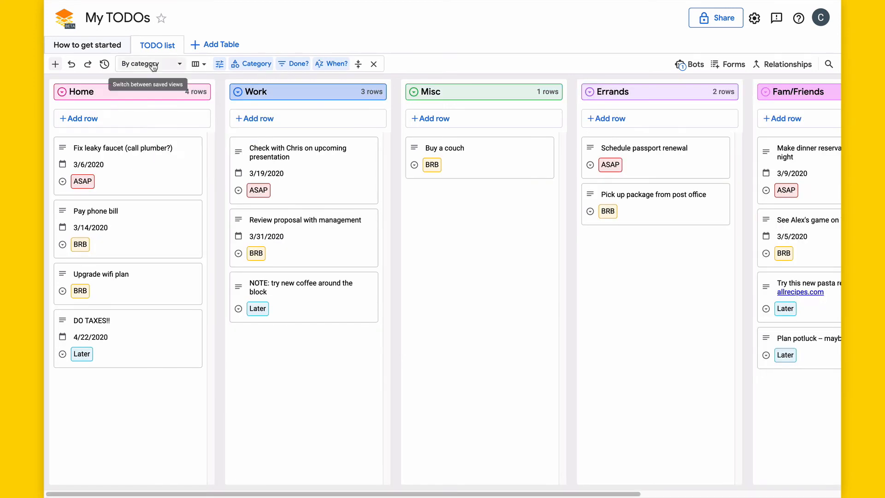
{"action": "left_click", "coordinate": [153, 67]}
{"action": "left_click", "coordinate": [163, 178]}
{"action": "left_click", "coordinate": [158, 68]}
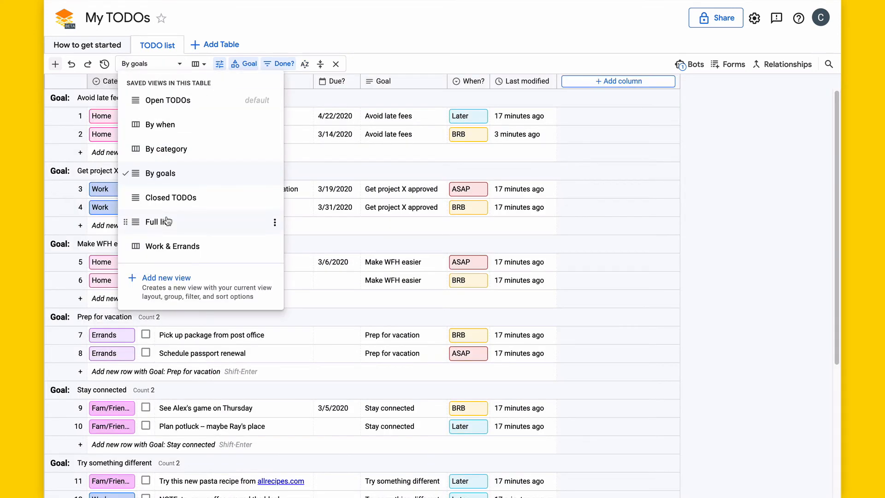
{"action": "left_click", "coordinate": [169, 245]}
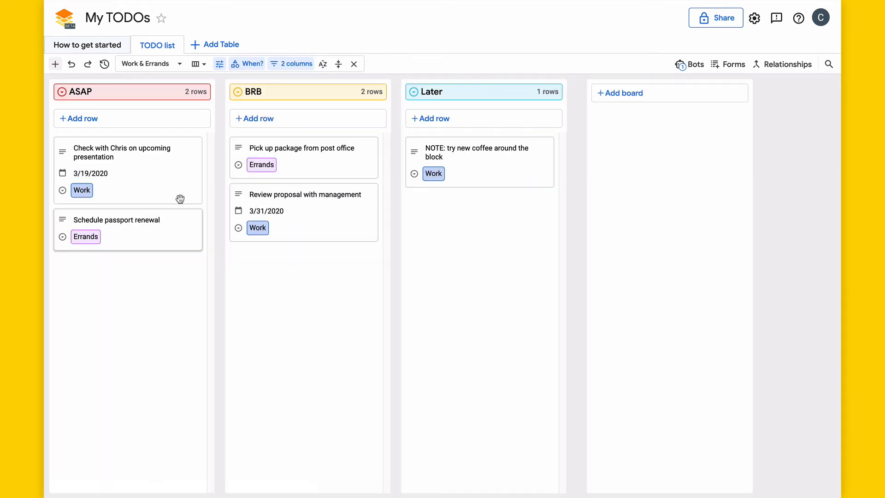
Step: Move Work & Errands to the top of the saved views list, and make Open TODOs the default and current view
{"action": "left_click", "coordinate": [167, 65]}
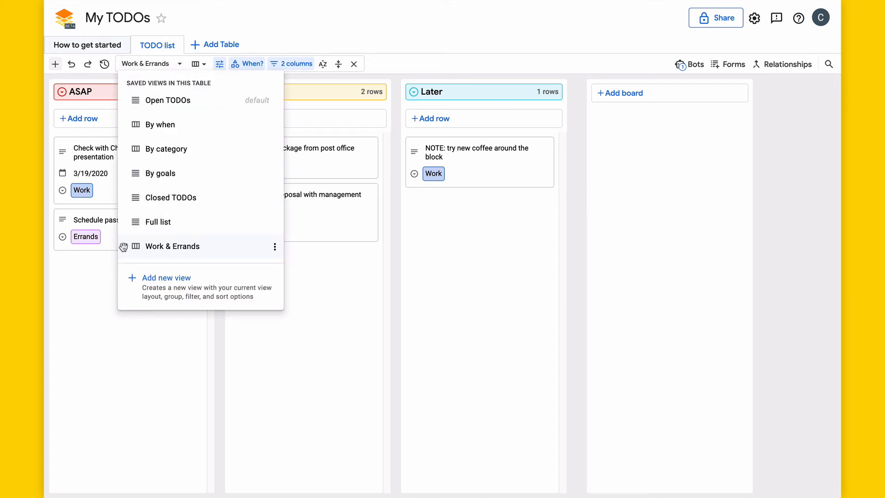
{"action": "left_click_drag", "start_coordinate": [125, 246], "coordinate": [131, 115]}
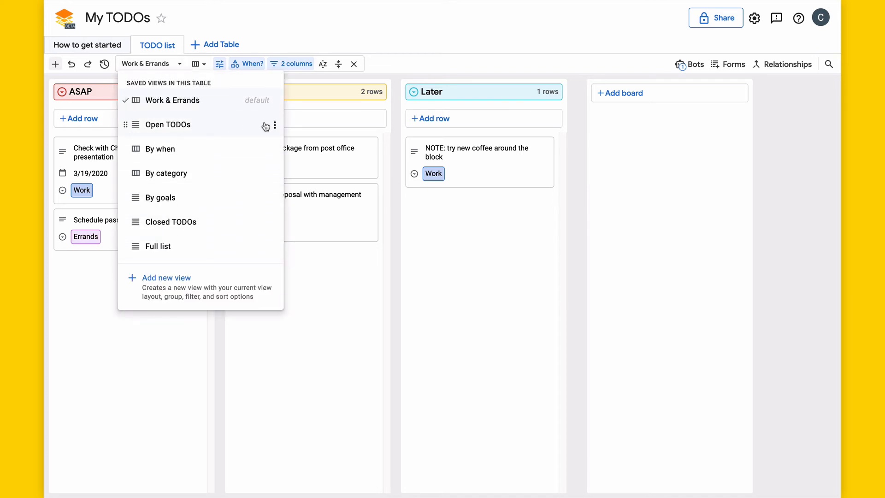
{"action": "left_click", "coordinate": [275, 125]}
{"action": "left_click", "coordinate": [291, 197]}
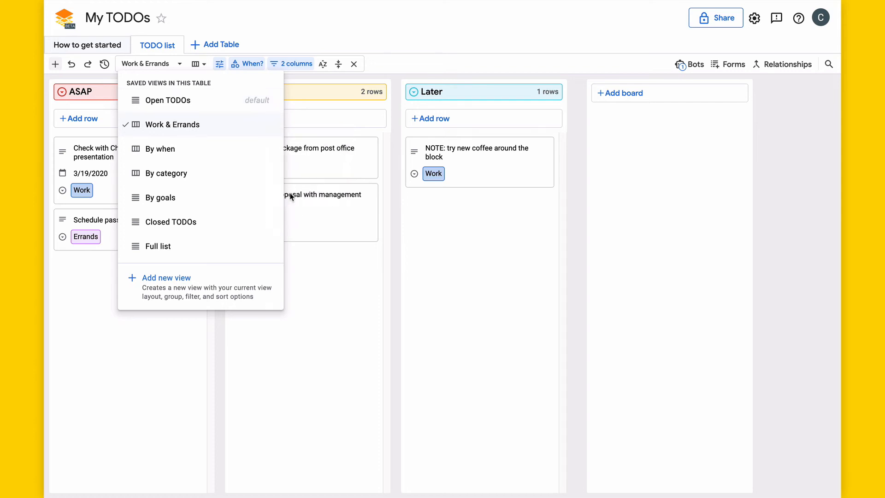
{"action": "left_click", "coordinate": [227, 102]}
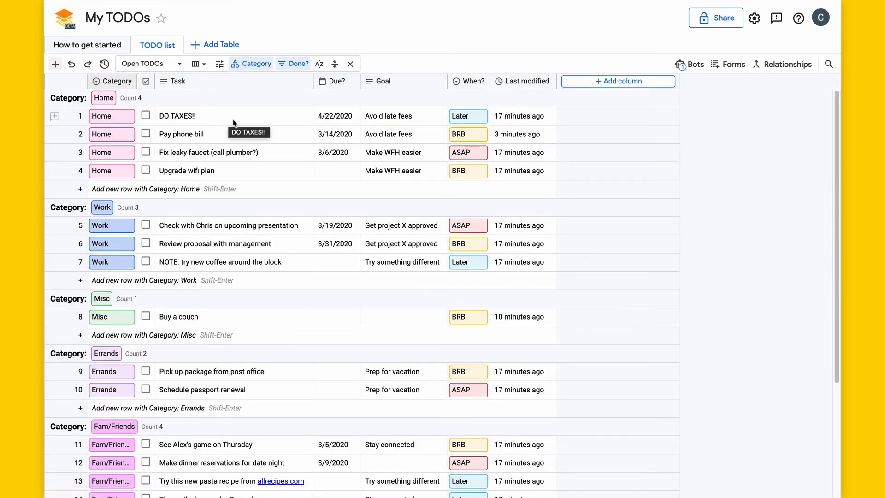
{"action": "left_click", "coordinate": [299, 121]}
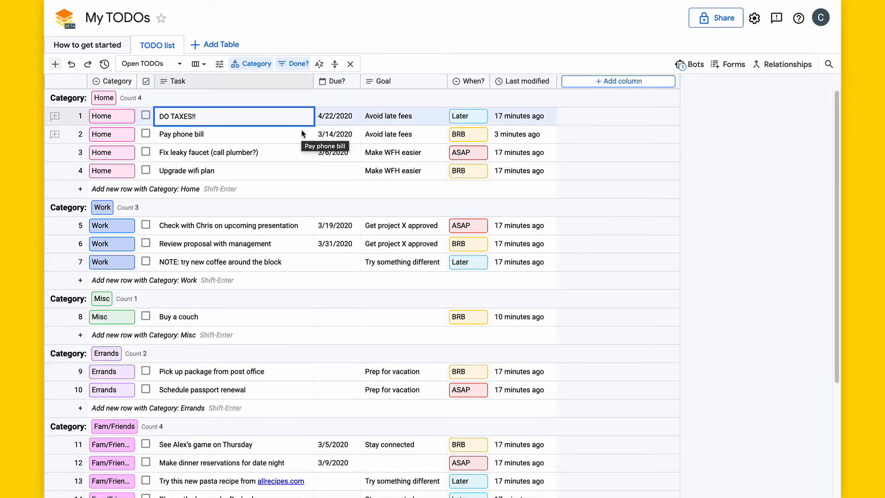
Step: Review the "Due -> ASAP" bot's schedule, Due? condition with its day-range options, and row update action, without changing them
{"action": "left_click", "coordinate": [680, 66]}
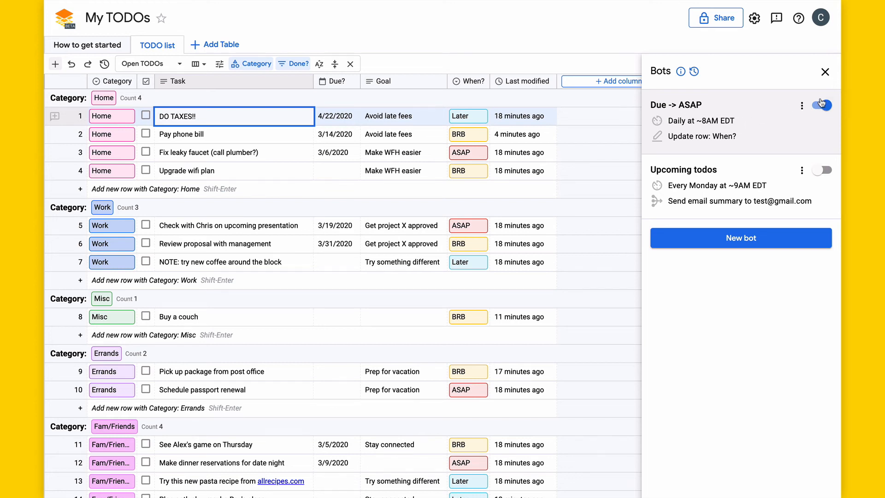
{"action": "left_click", "coordinate": [717, 120]}
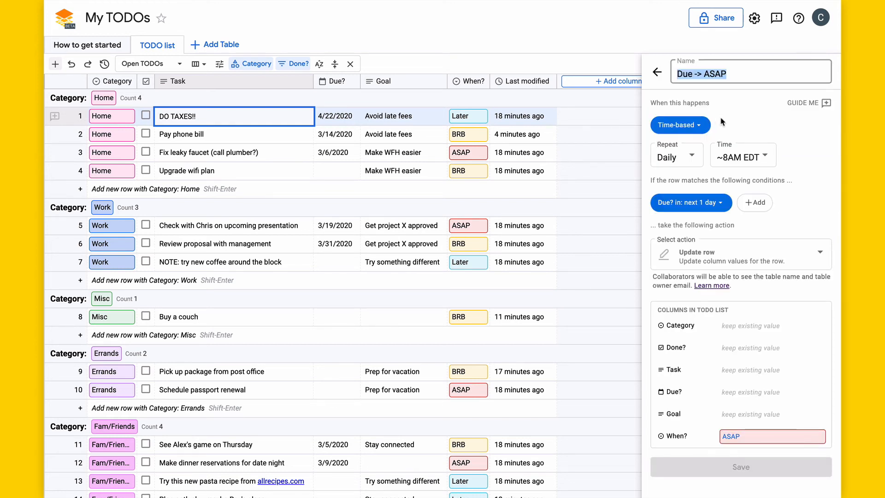
{"action": "left_click", "coordinate": [726, 103]}
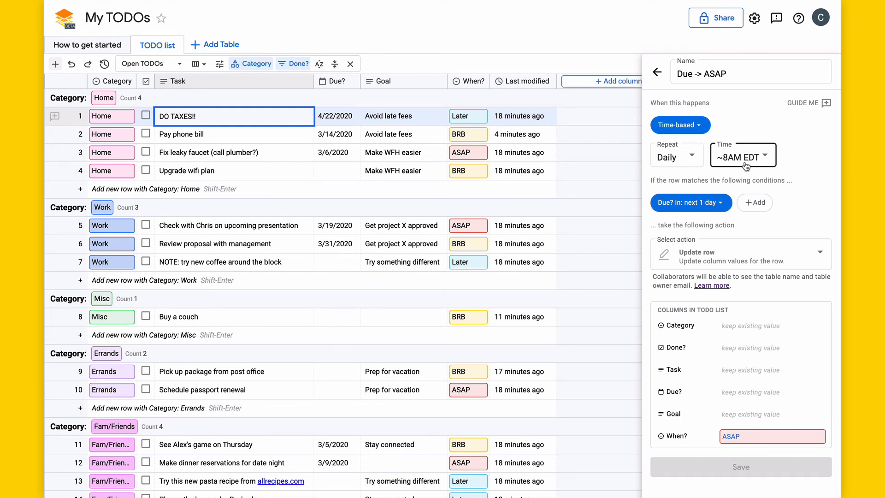
{"action": "left_click", "coordinate": [691, 206]}
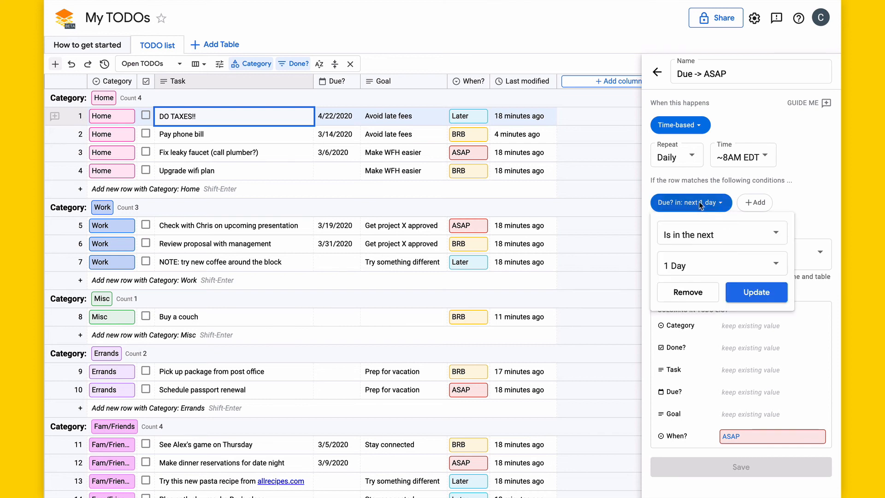
{"action": "left_click", "coordinate": [697, 265]}
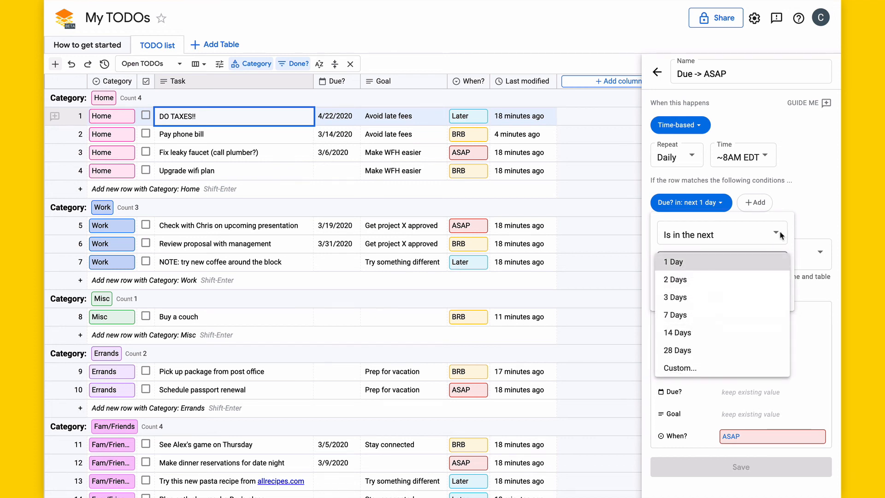
{"action": "left_click", "coordinate": [806, 233]}
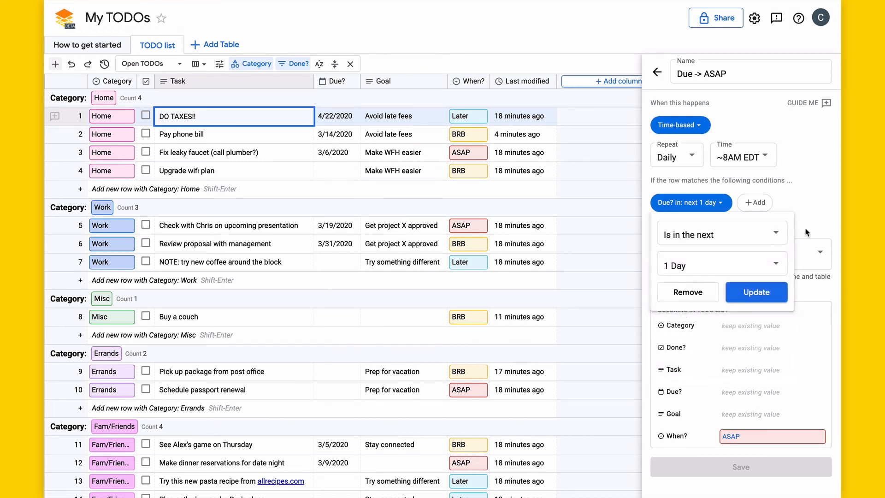
{"action": "left_click", "coordinate": [806, 232]}
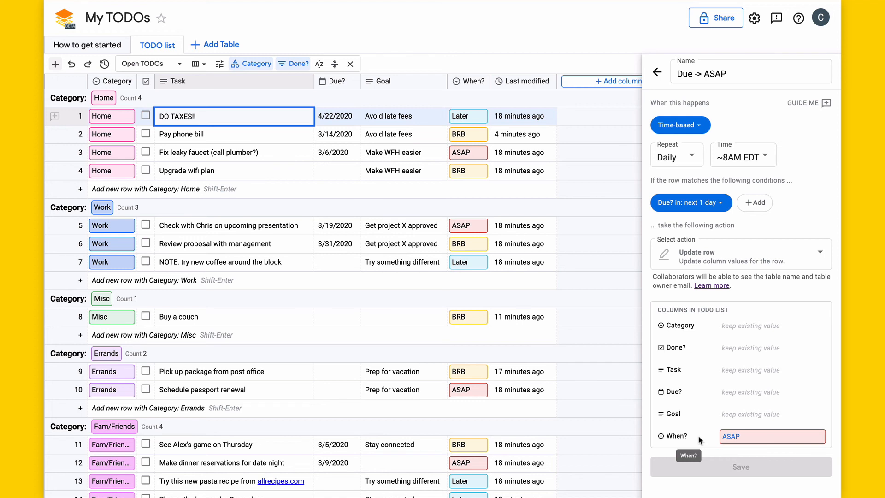
{"action": "left_click", "coordinate": [657, 74]}
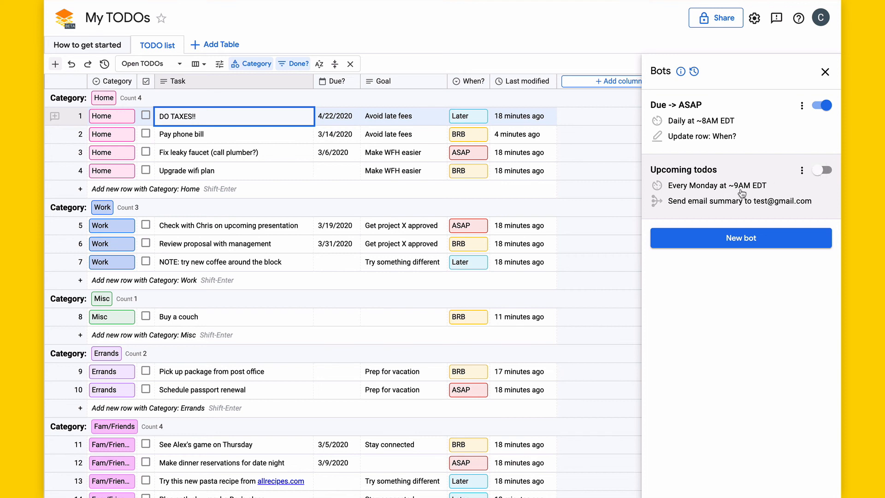
Step: Examine the "Upcoming todos" bot's settings, including the available trigger types and actions, keeping the existing choices
{"action": "left_click", "coordinate": [707, 194]}
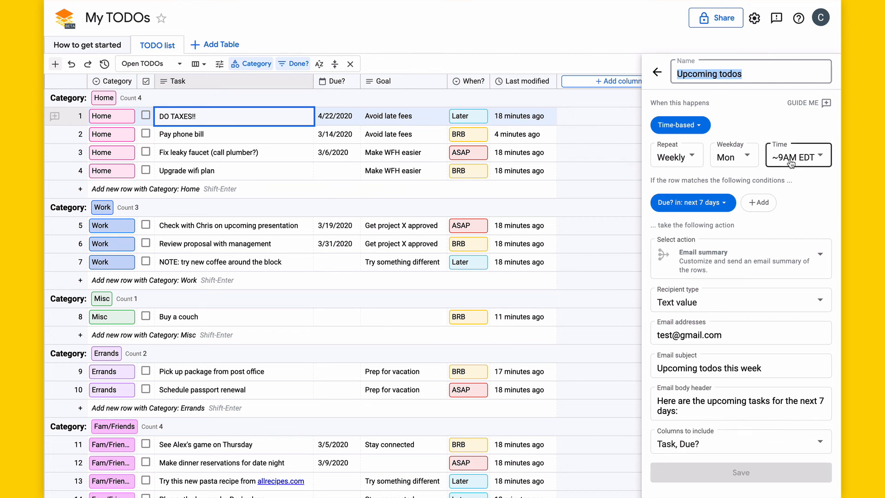
{"action": "left_click", "coordinate": [699, 129]}
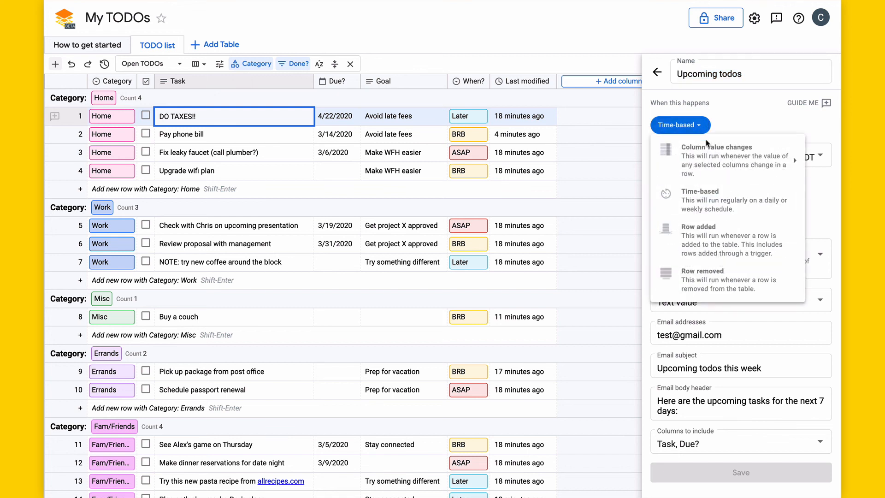
{"action": "mouse_move", "coordinate": [714, 164]}
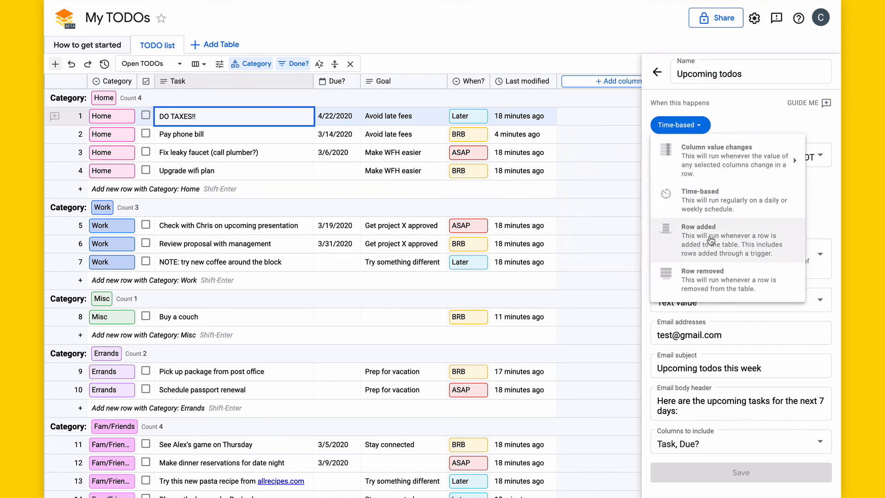
{"action": "left_click", "coordinate": [737, 114]}
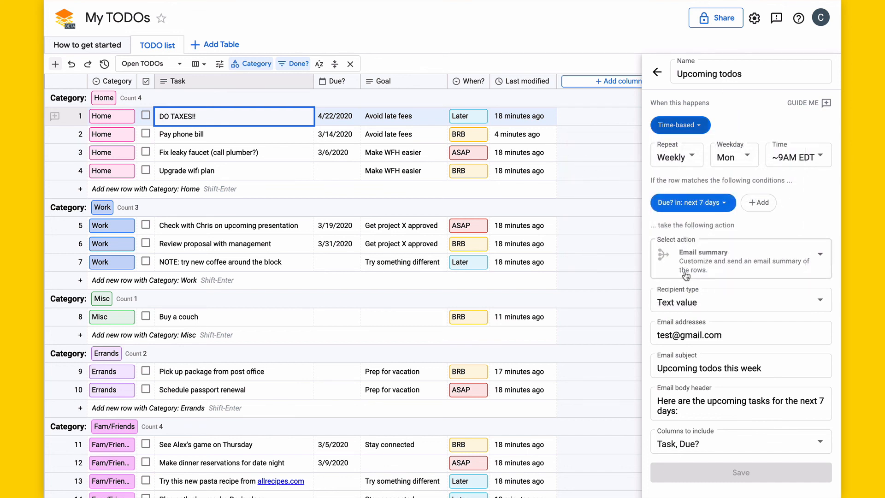
{"action": "left_click", "coordinate": [744, 270]}
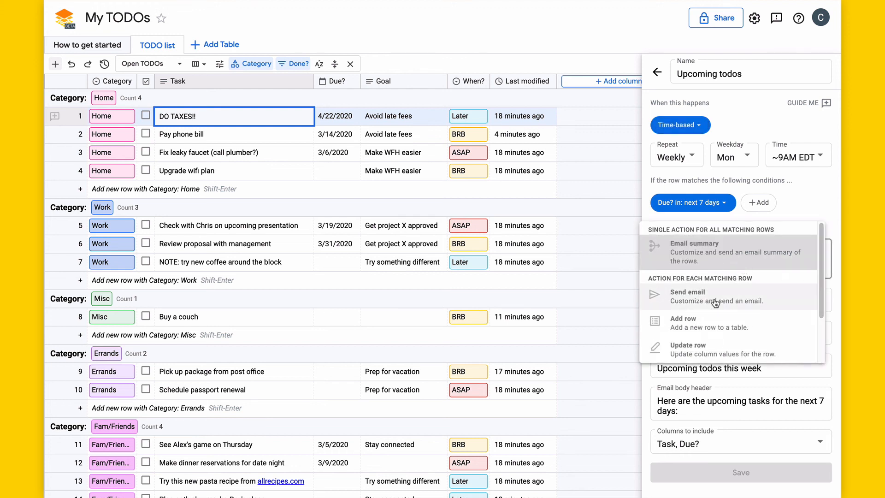
{"action": "scroll", "coordinate": [713, 318], "scroll_direction": "down", "scroll_amount": 1}
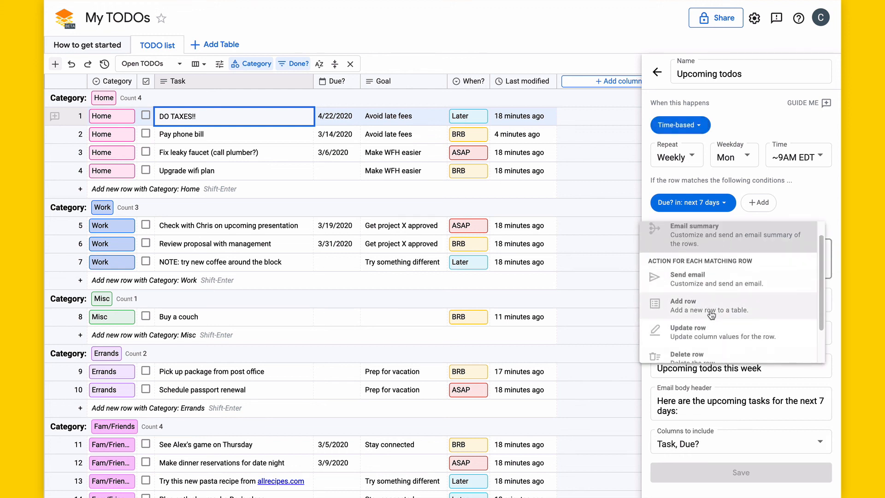
{"action": "scroll", "coordinate": [715, 328], "scroll_direction": "down", "scroll_amount": 2}
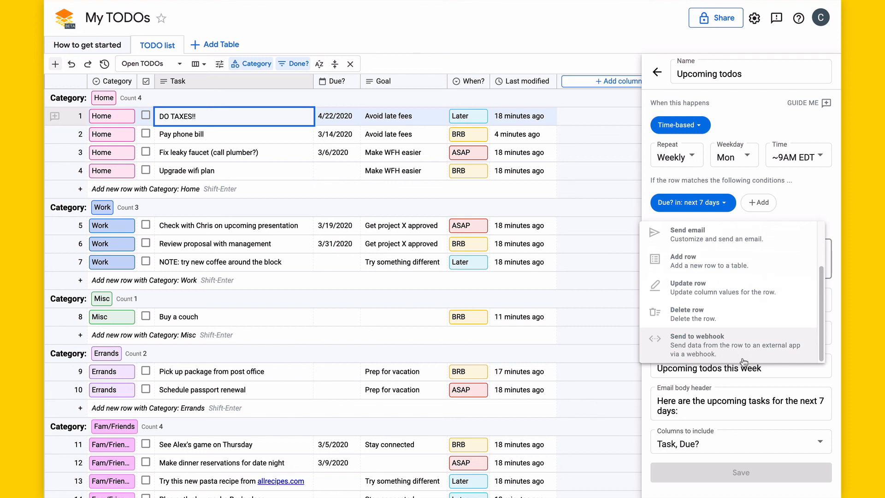
{"action": "left_click", "coordinate": [772, 369]}
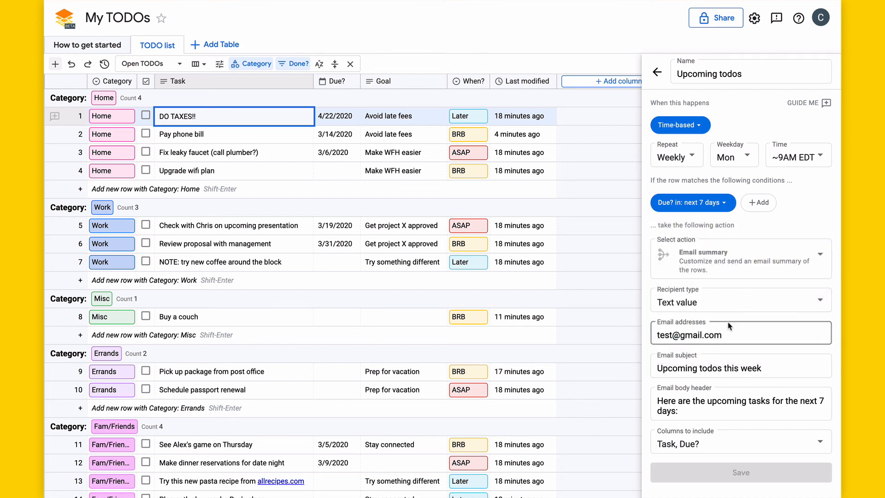